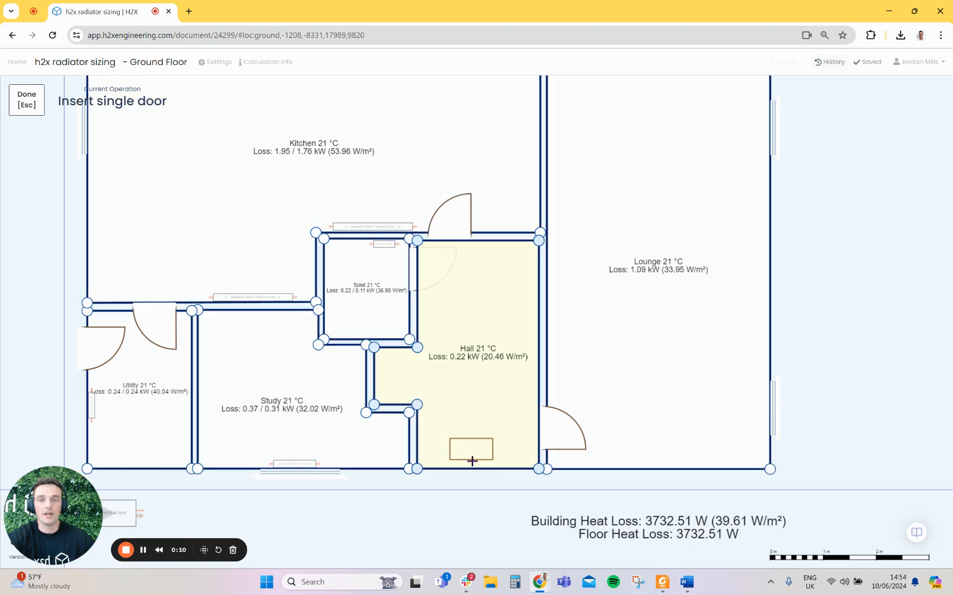
Finish the single door in the hall's external wall and insert a window in the lounge's external wall on the same side
key("Escape")
left_click(534, 312)
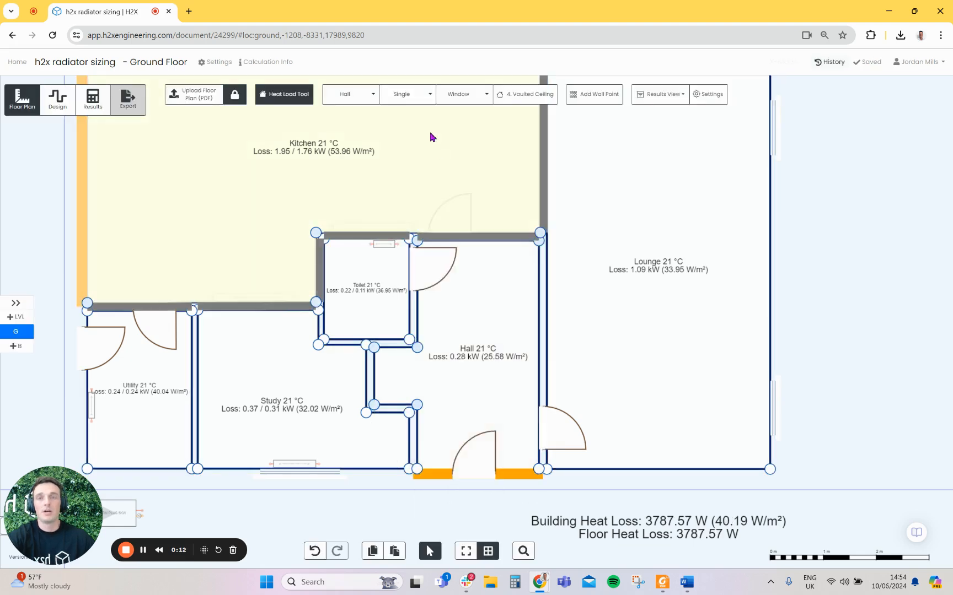
left_click(453, 93)
left_click_drag(623, 468, 707, 471)
key("Escape")
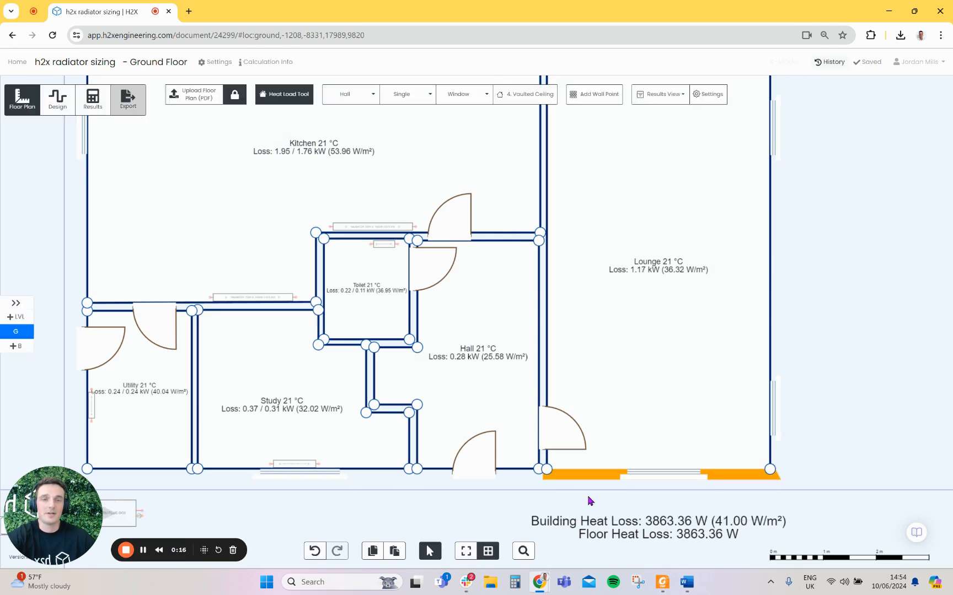
scroll(589, 494, "down", 2)
scroll(647, 360, "up", 3)
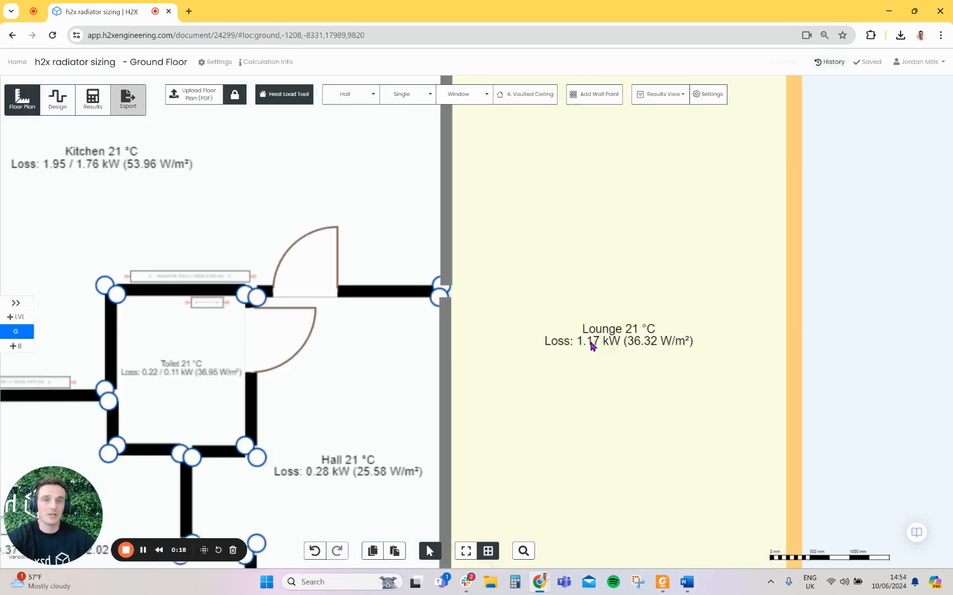
scroll(664, 319, "down", 3)
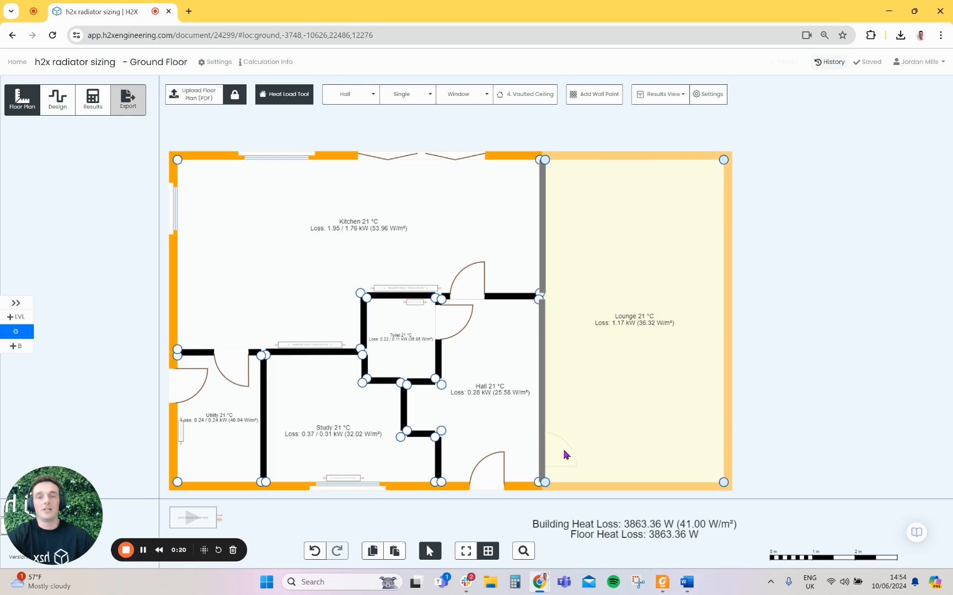
scroll(554, 397, "down", 1)
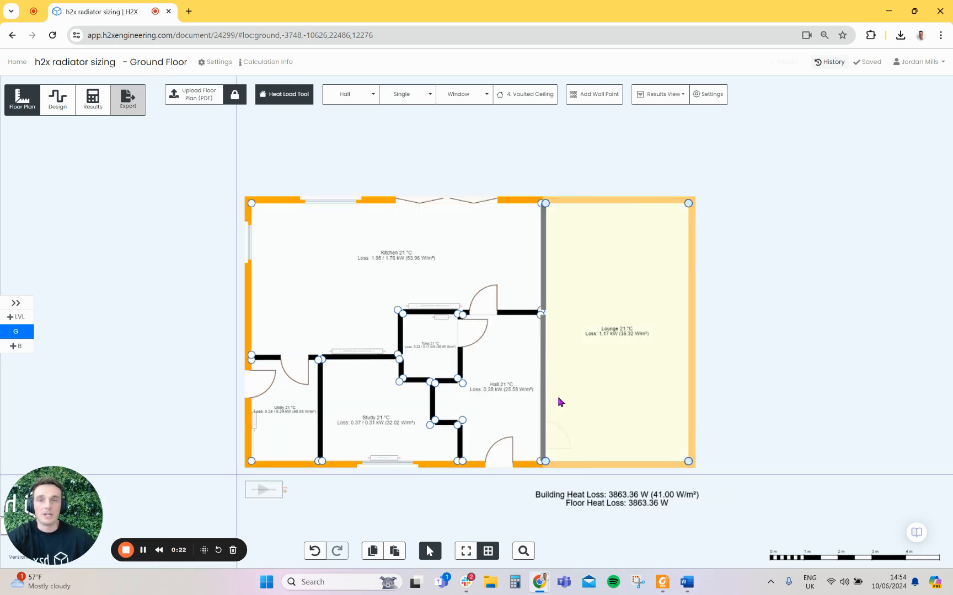
scroll(562, 450, "up", 1)
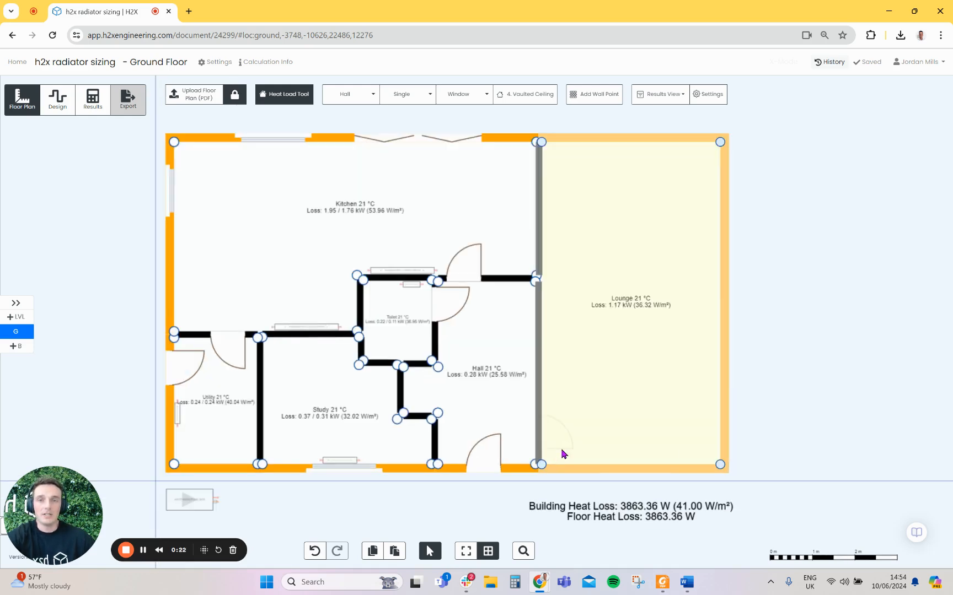
Set up a Generic radiator for insertion using Specify, style 22 and an exact size of 1300 x 600 mm
left_click(58, 105)
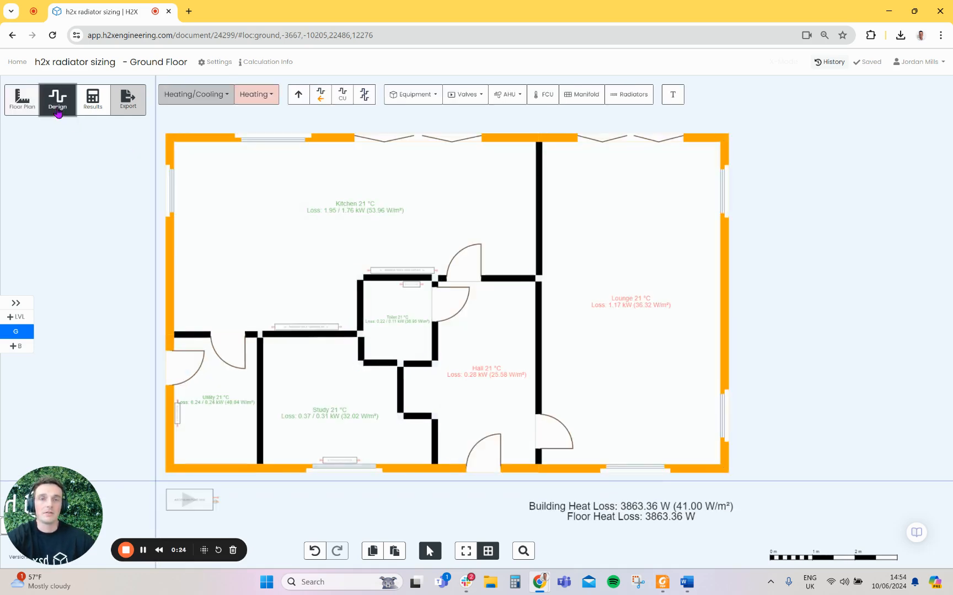
left_click(634, 104)
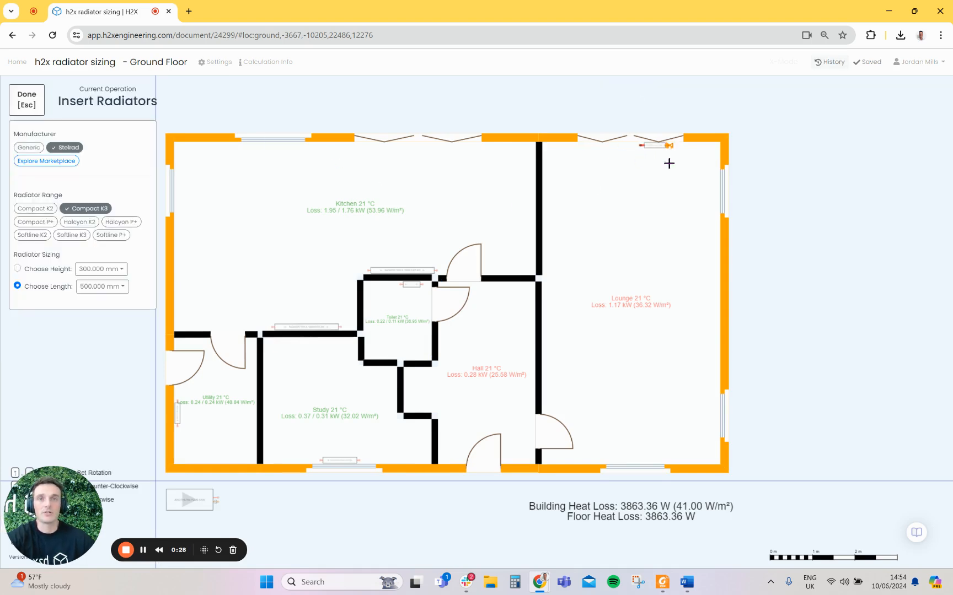
left_click(35, 148)
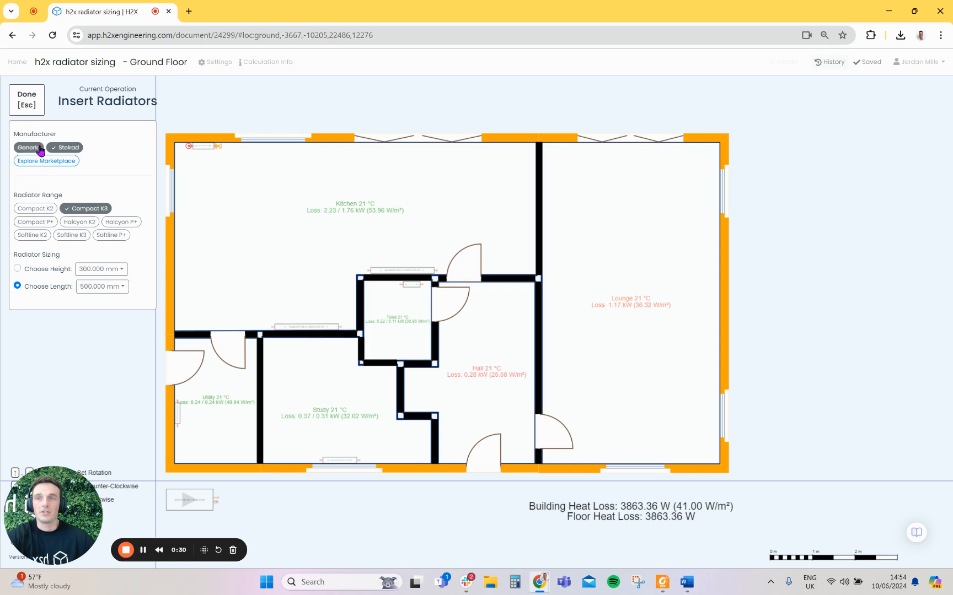
left_click(81, 208)
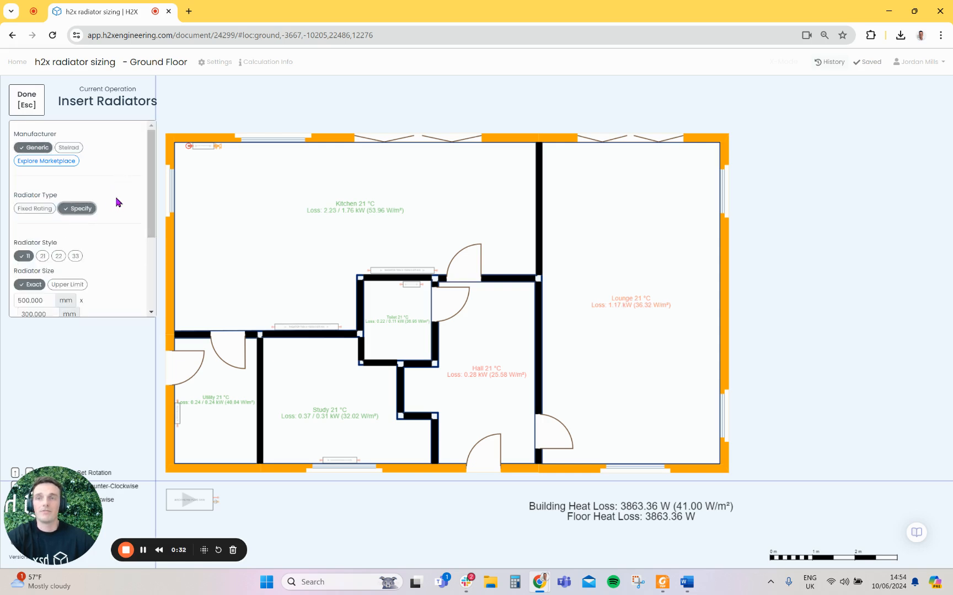
scroll(110, 199, "down", 3)
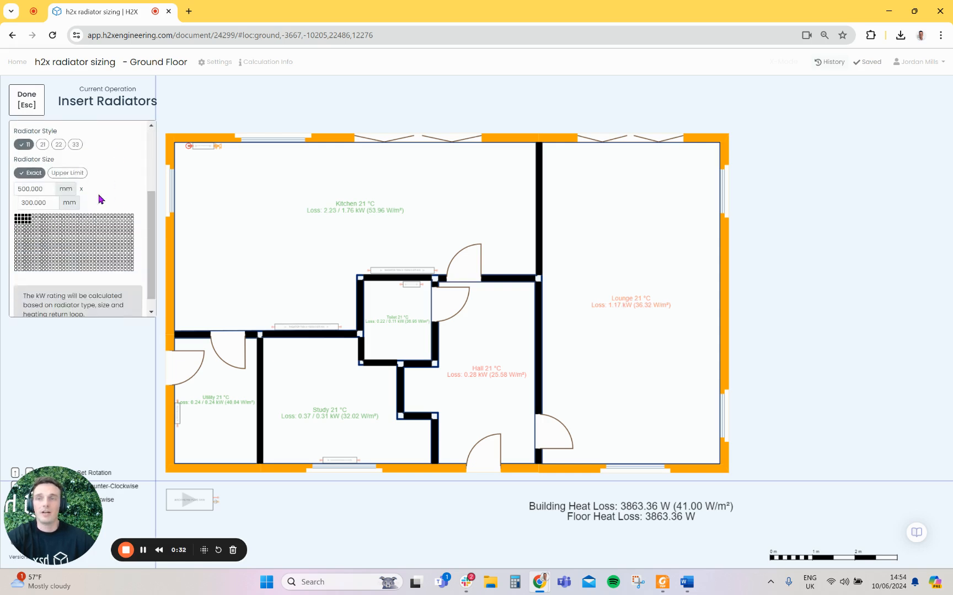
left_click(59, 145)
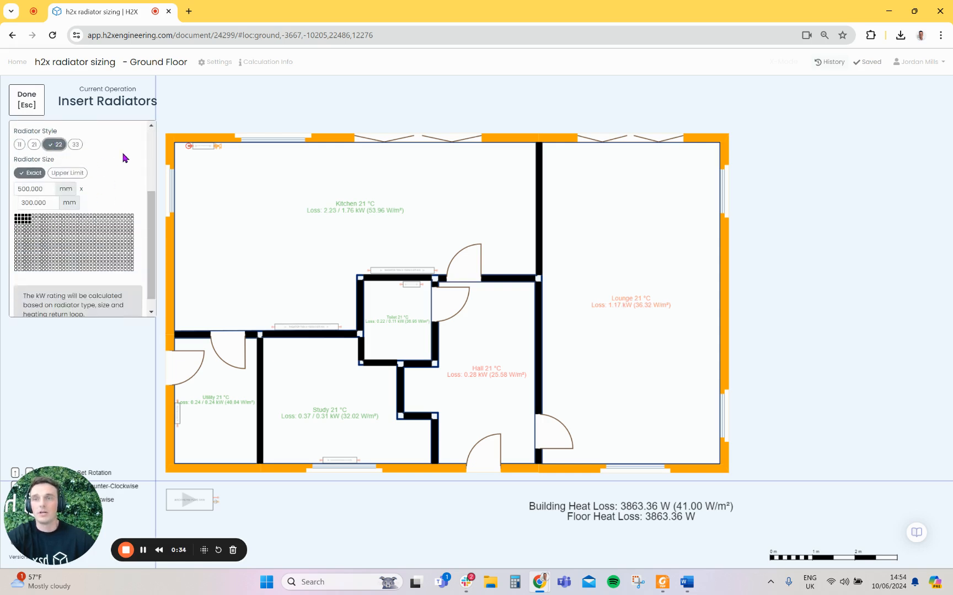
left_click(56, 237)
Place the radiator against the lounge's external wall, centred on the window nearest the lounge door, without routing its pipes
scroll(634, 466, "up", 5)
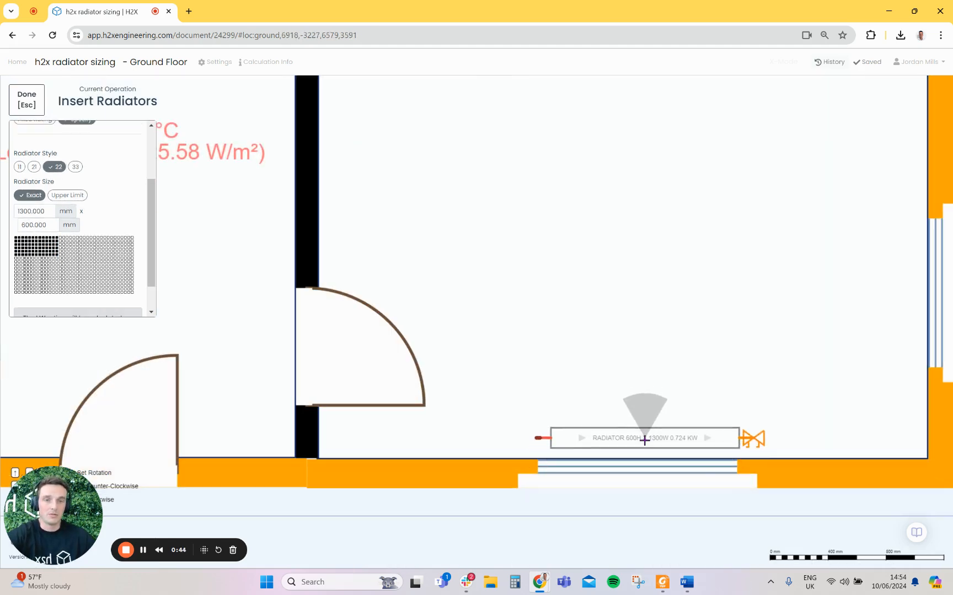
left_click(643, 444)
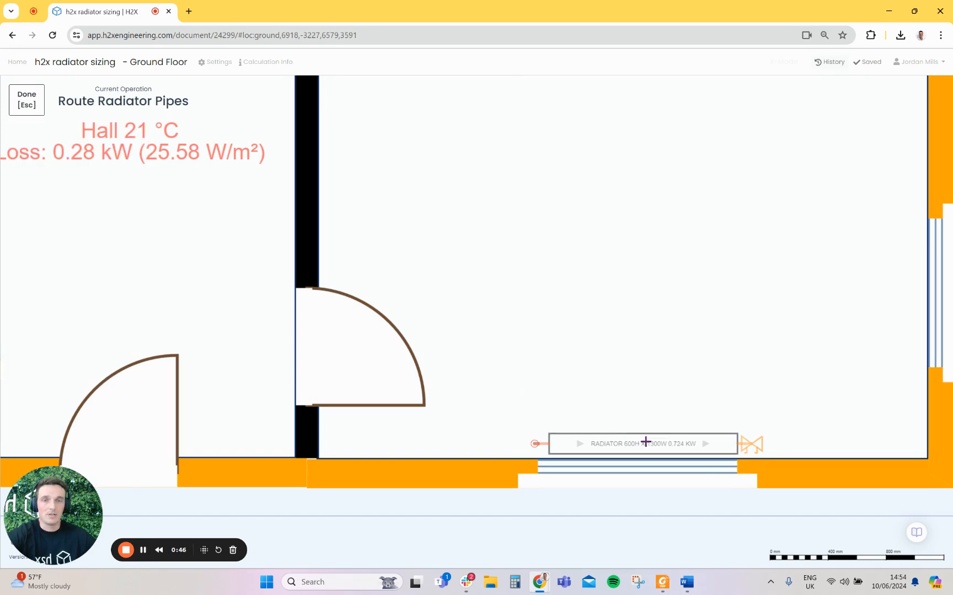
key("Escape")
Compare the new radiator's output with the lounge's heat loss
scroll(621, 446, "down", 5)
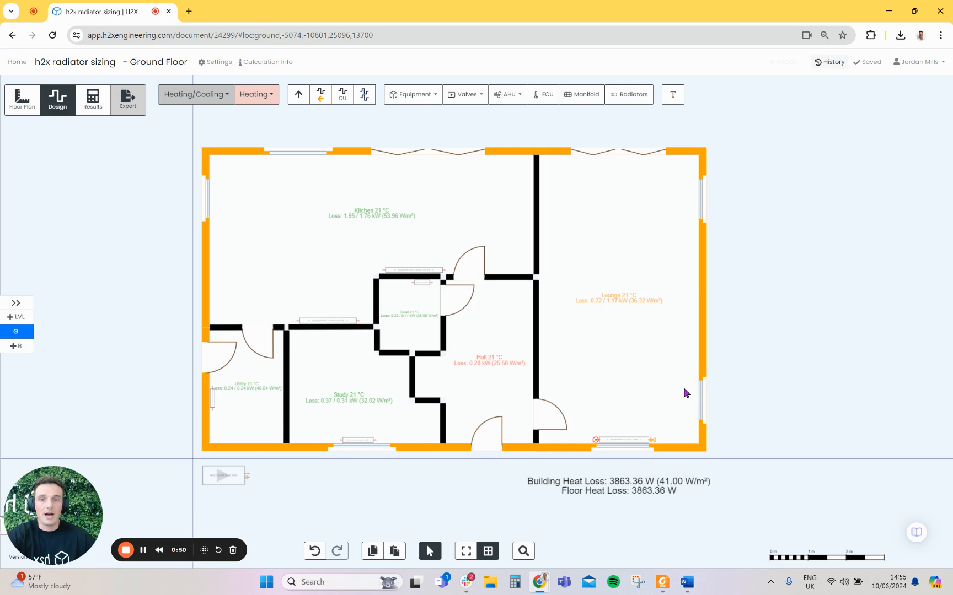
scroll(687, 393, "up", 3)
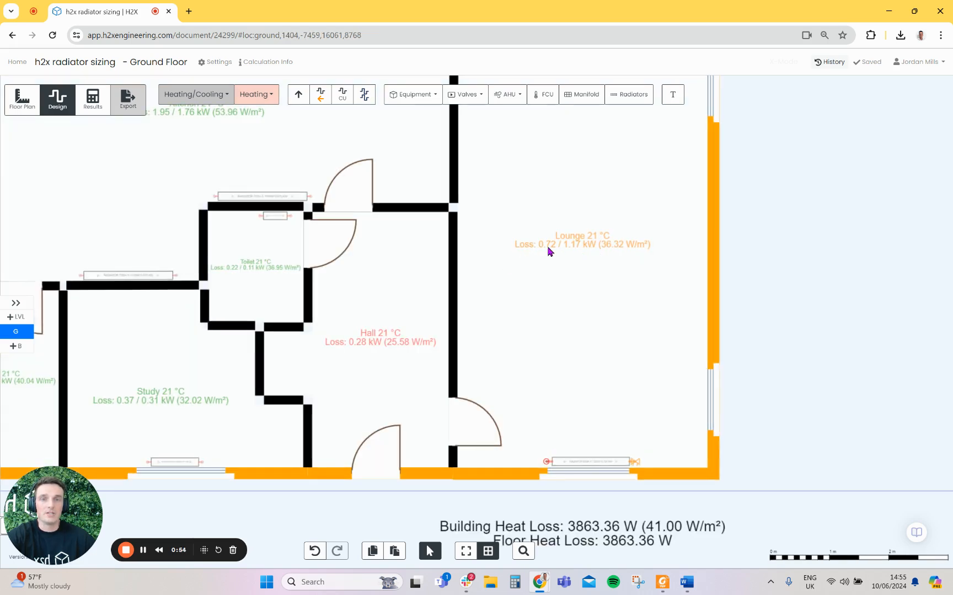
scroll(609, 474, "up", 5)
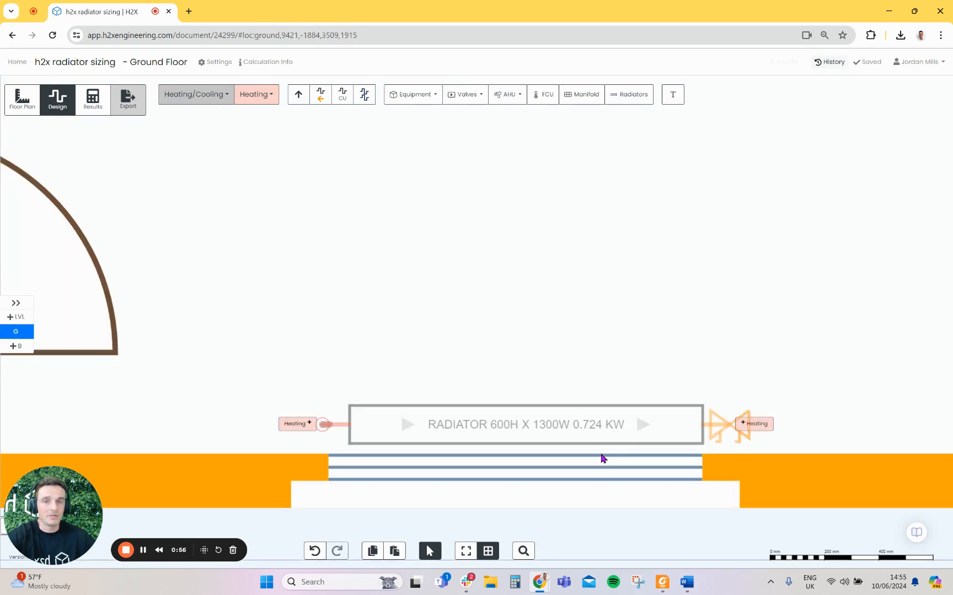
scroll(603, 459, "down", 5)
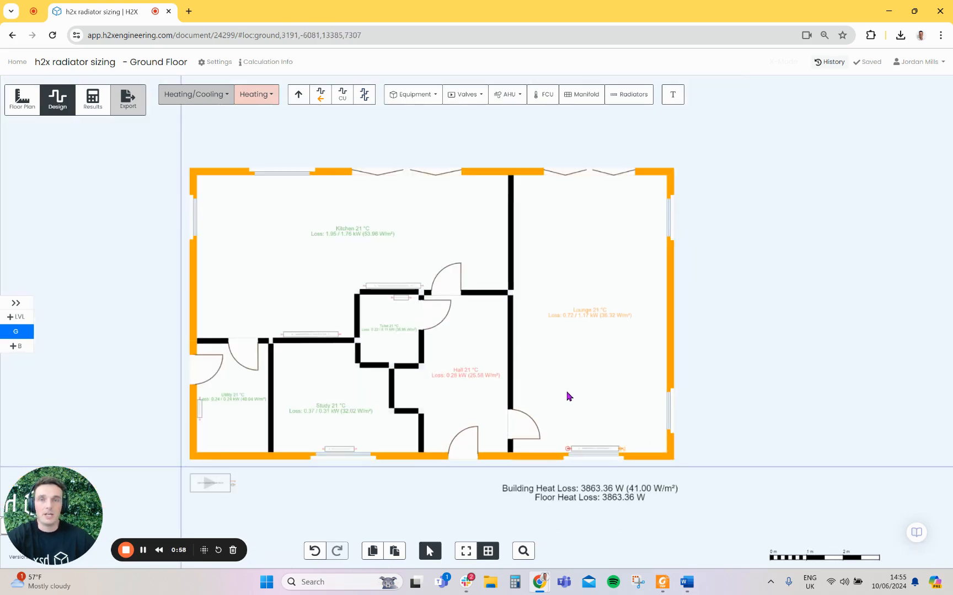
scroll(577, 391, "up", 1)
scroll(588, 391, "down", 1)
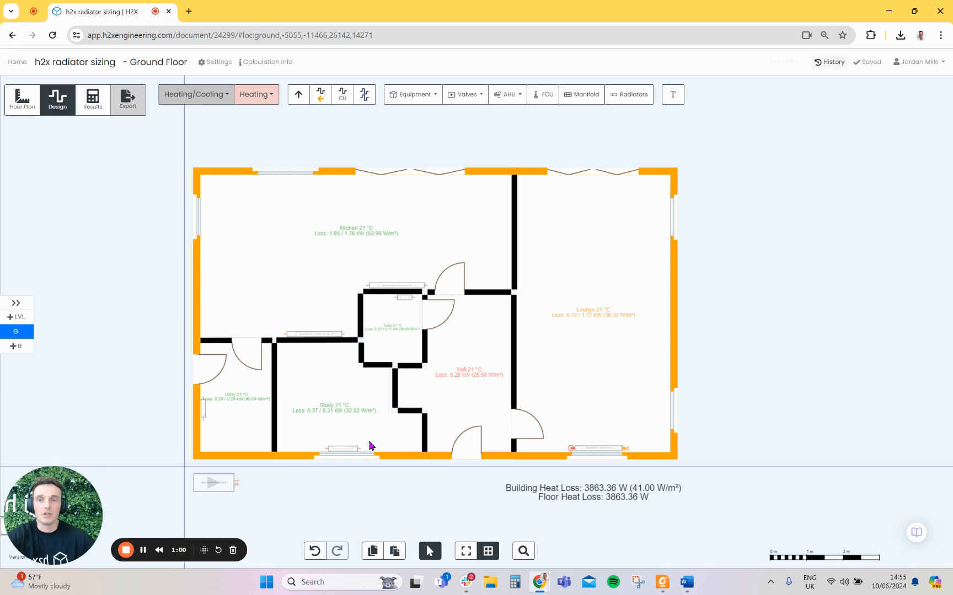
Set the air source heat pump's outlet temperature to 50 °C and its minimum return temperature to 45 °C
left_click(227, 484)
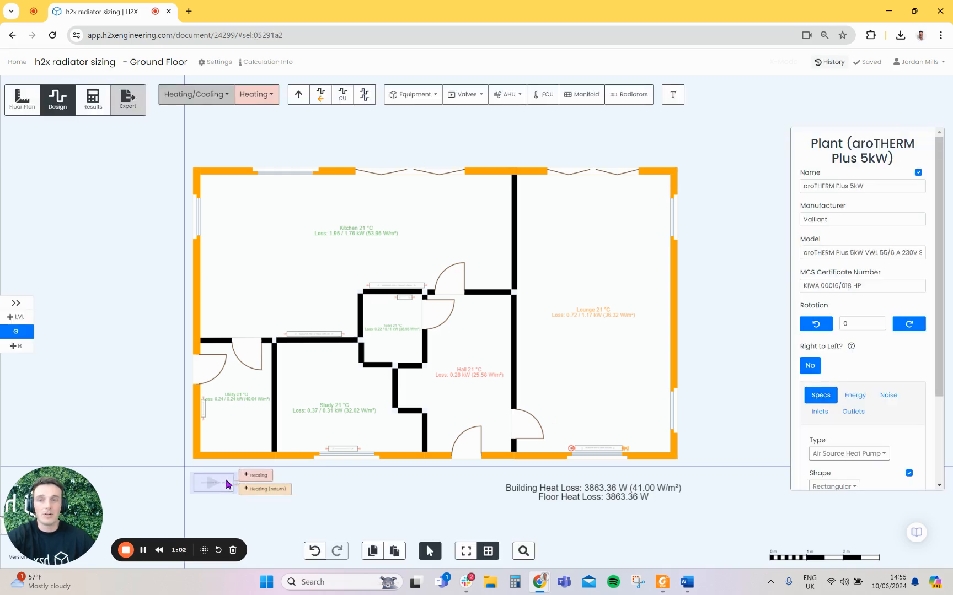
scroll(875, 378, "down", 2)
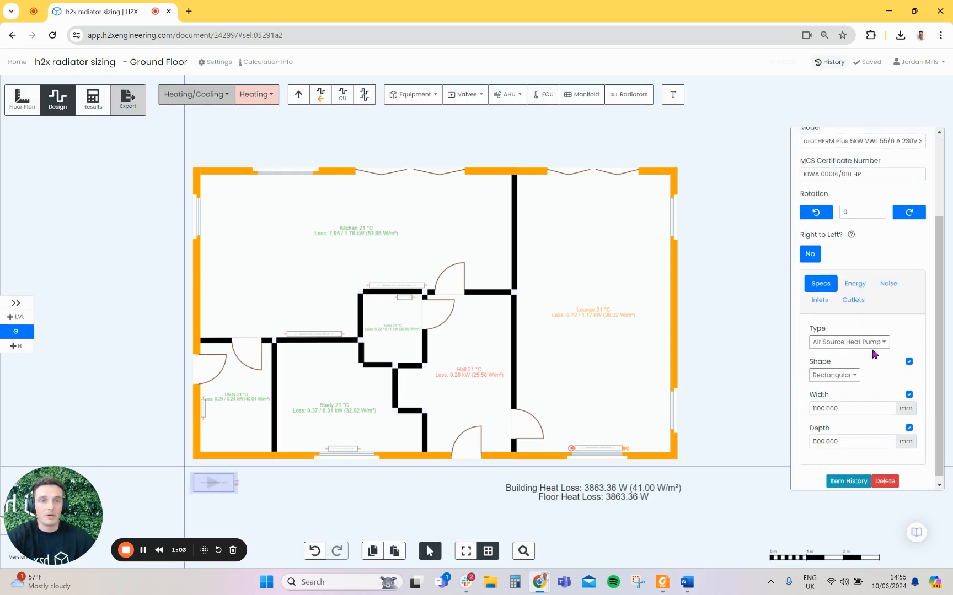
left_click(853, 300)
scroll(884, 338, "down", 2)
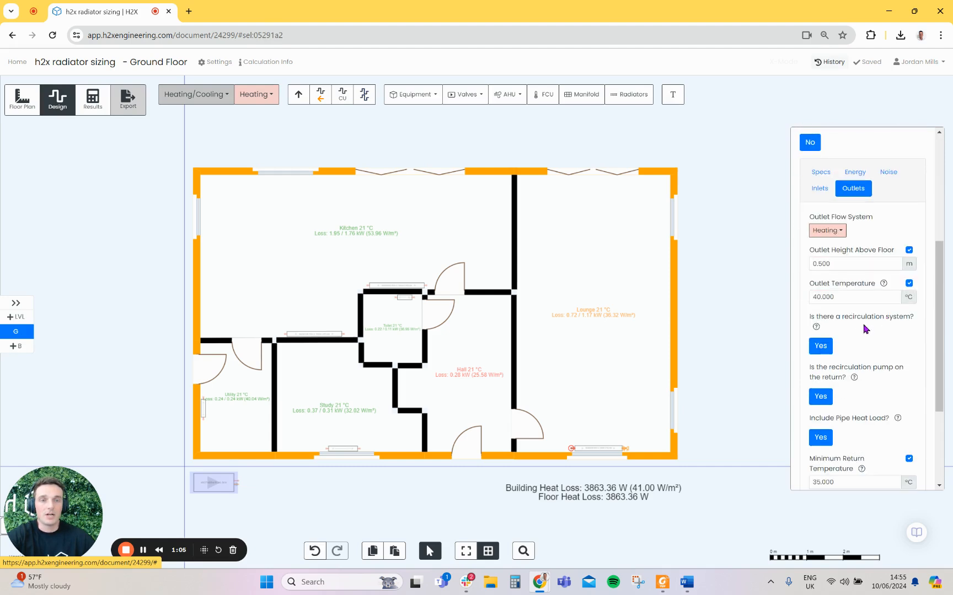
double_click(846, 297)
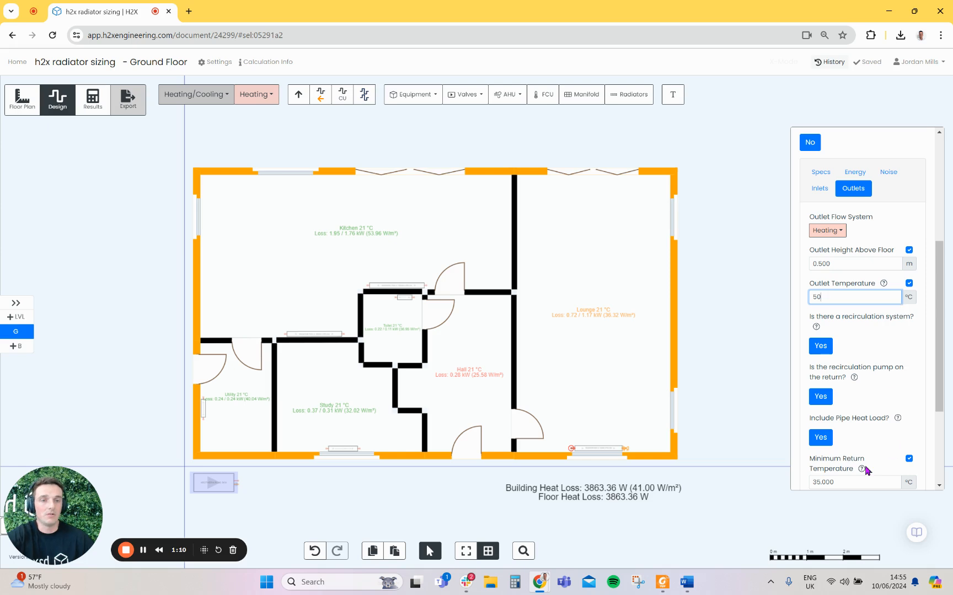
left_click_drag(849, 480, 809, 480)
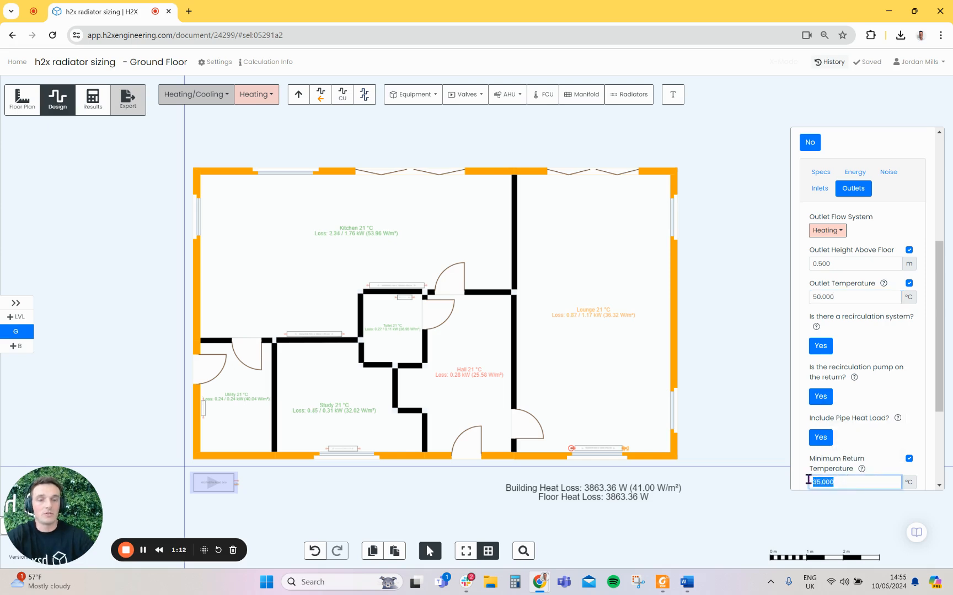
left_click(887, 392)
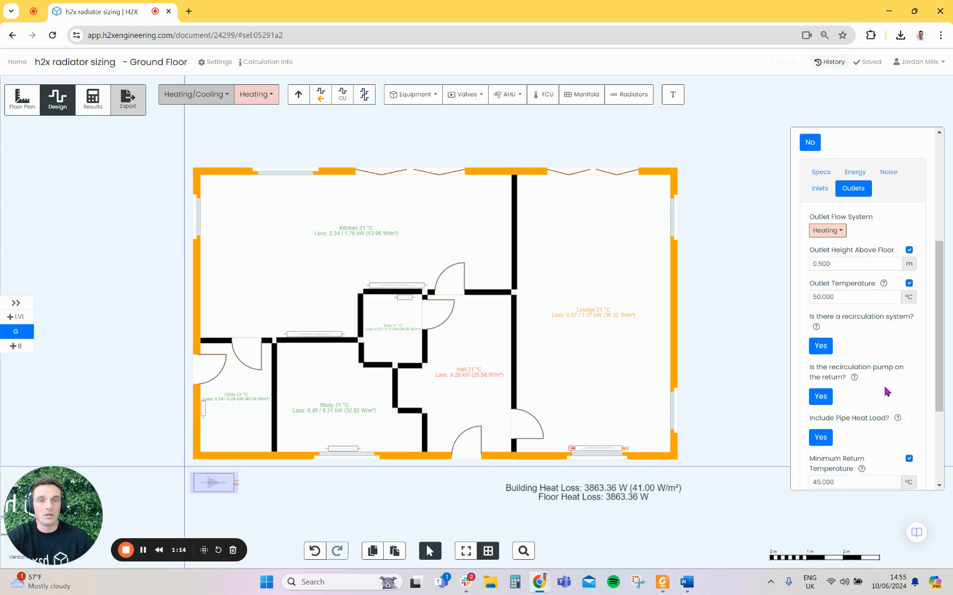
left_click(677, 506)
left_click(643, 466)
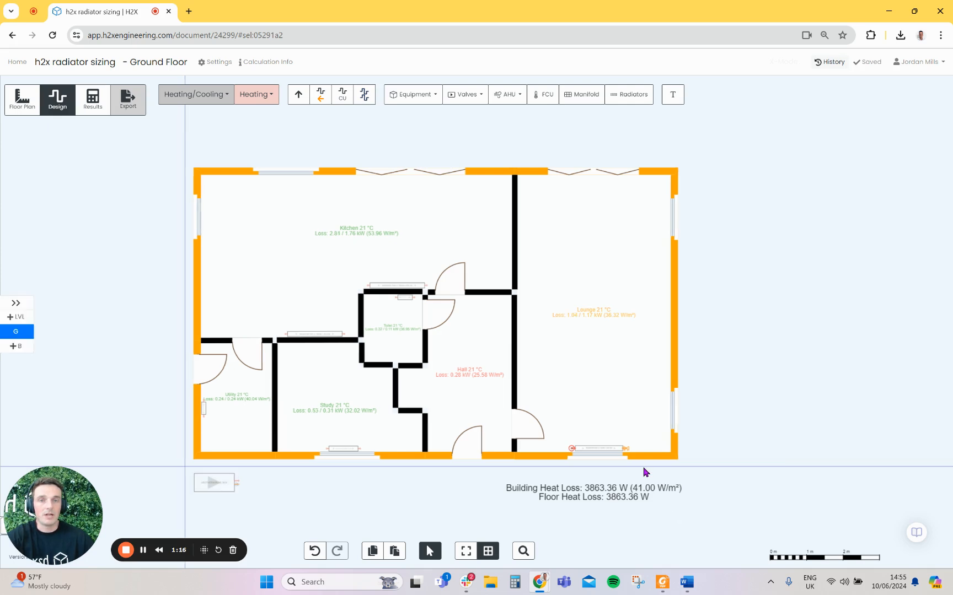
Examine how the new heat pump temperatures affect the lounge radiator's output relative to the room's heat loss
scroll(609, 450, "up", 5)
scroll(606, 458, "up", 5)
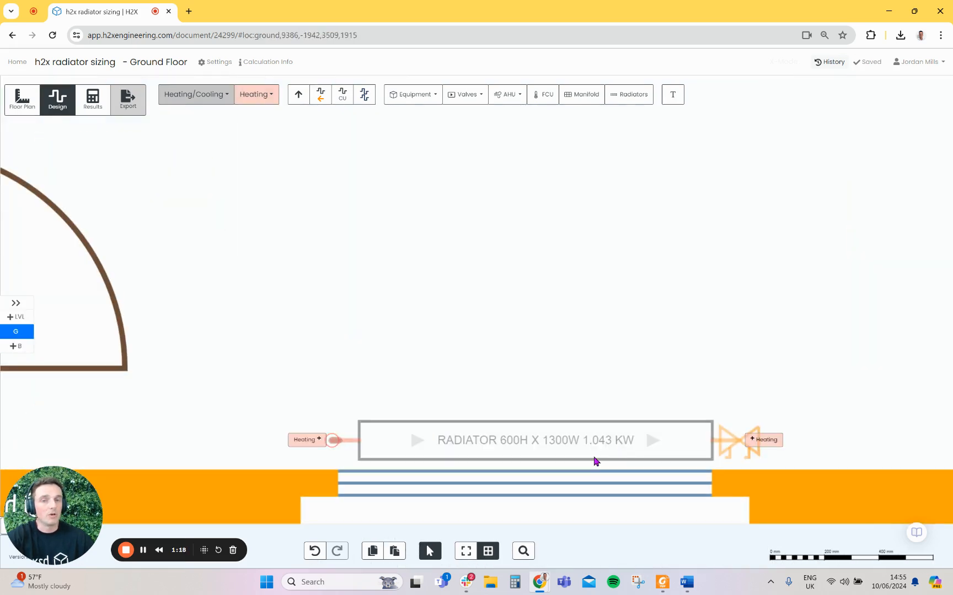
scroll(570, 499, "down", 5)
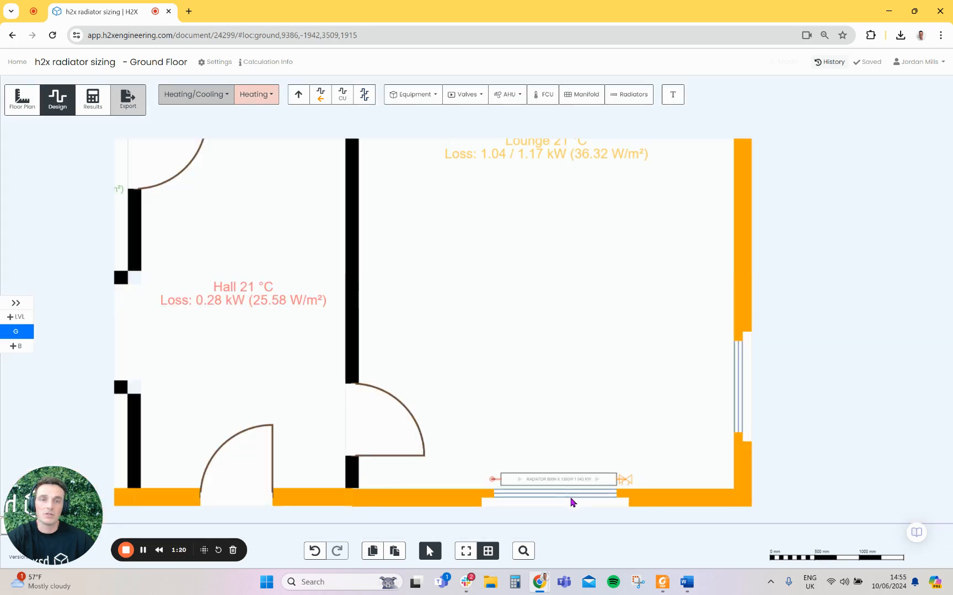
scroll(595, 483, "down", 10)
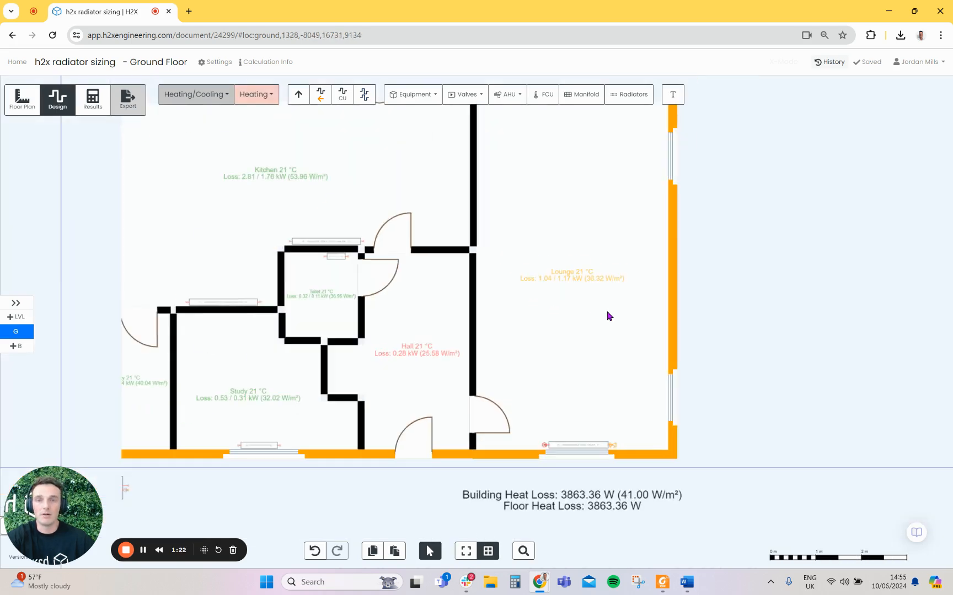
scroll(574, 342, "up", 2)
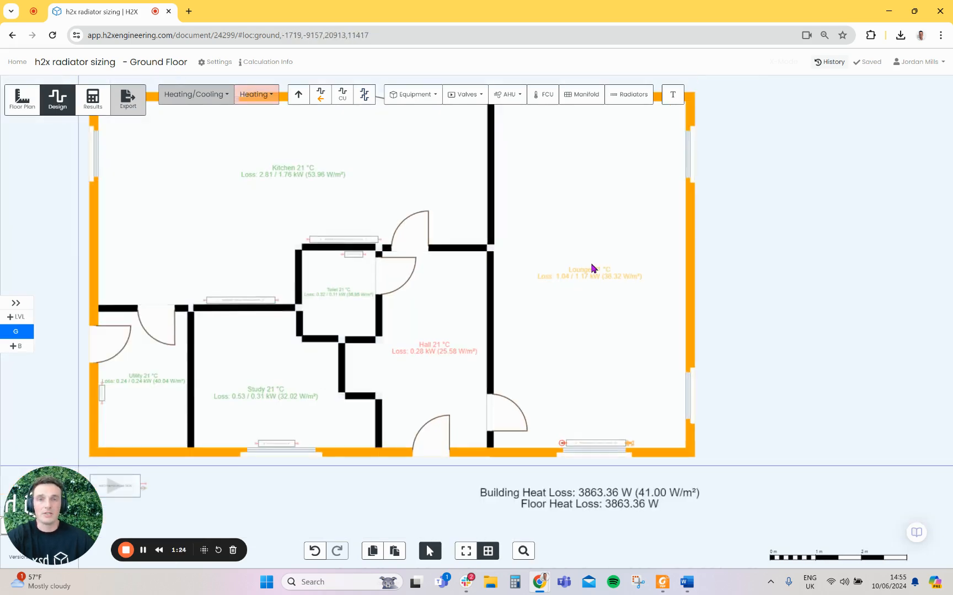
scroll(551, 282, "up", 5)
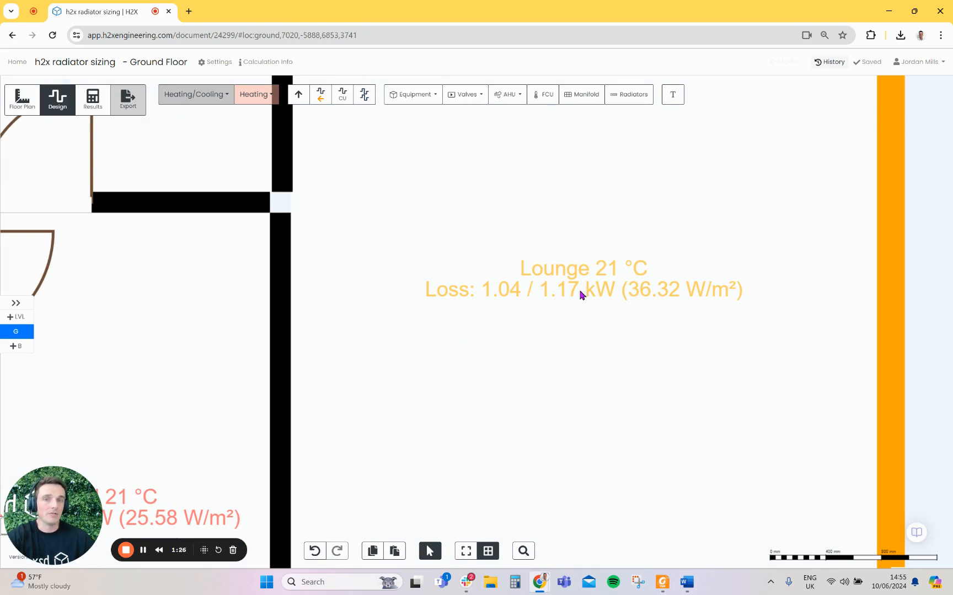
scroll(617, 290, "down", 8)
scroll(610, 291, "up", 3)
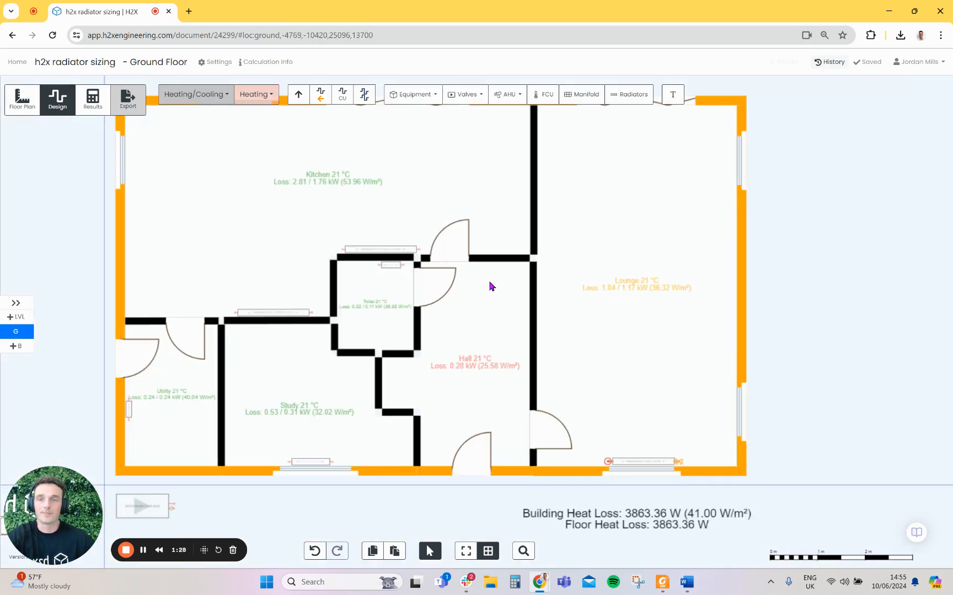
Set the aroTHERM Plus 5kW heat pump's outlet temperature to 40 °C and its minimum return temperature to 35 °C
left_click(152, 508)
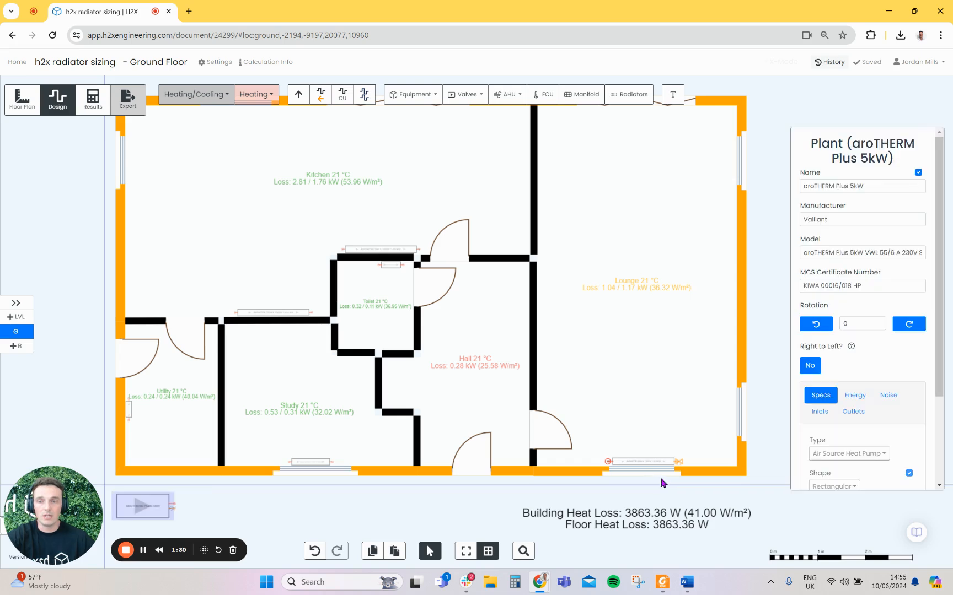
scroll(899, 379, "down", 10)
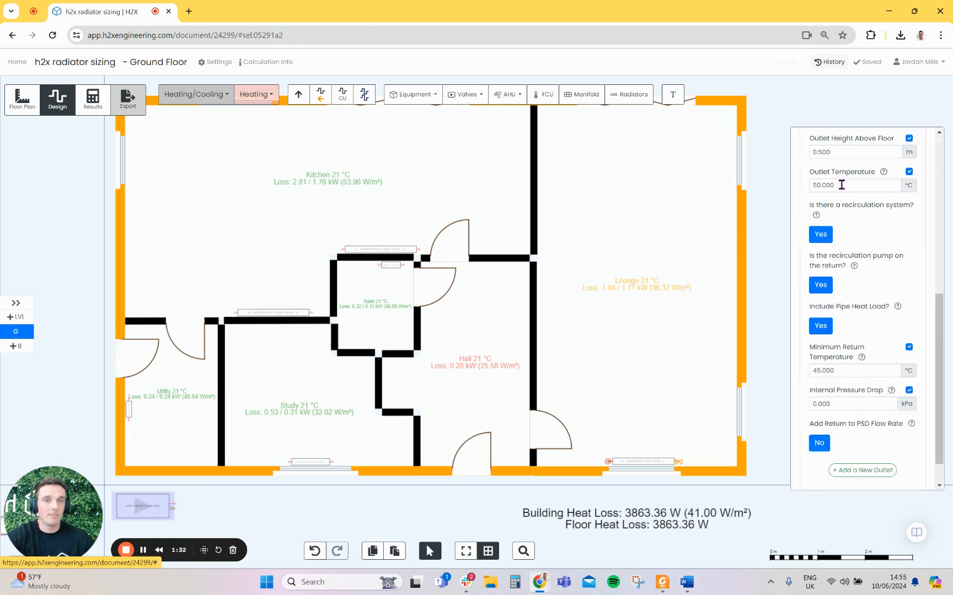
left_click_drag(842, 185, 810, 188)
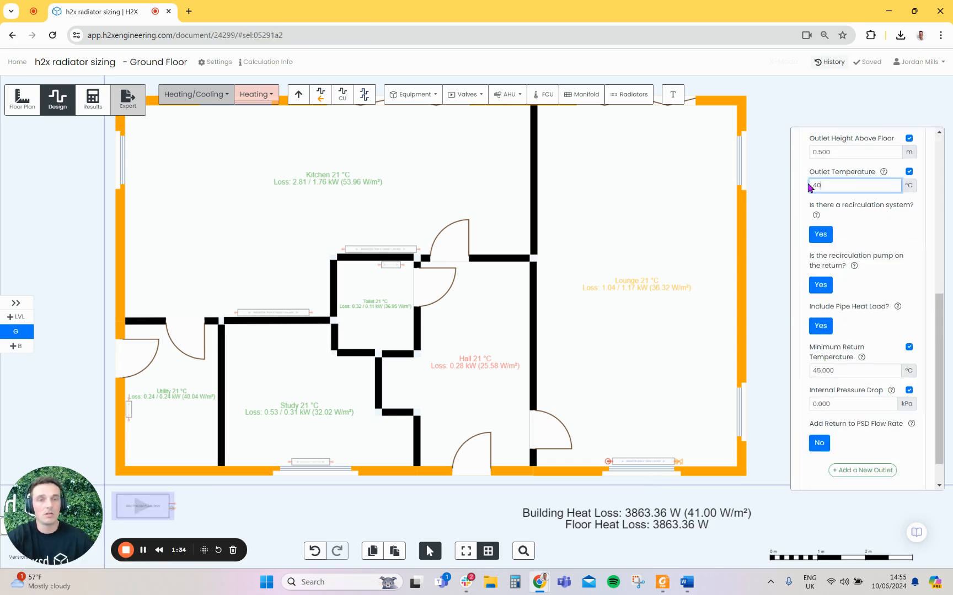
type("40")
left_click_drag(836, 372, 802, 372)
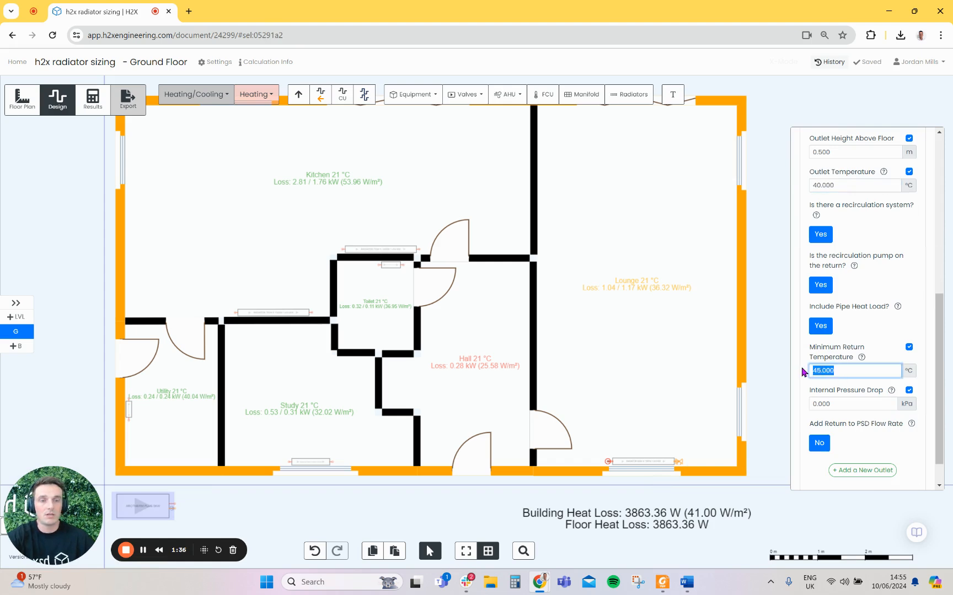
type("35")
left_click(688, 317)
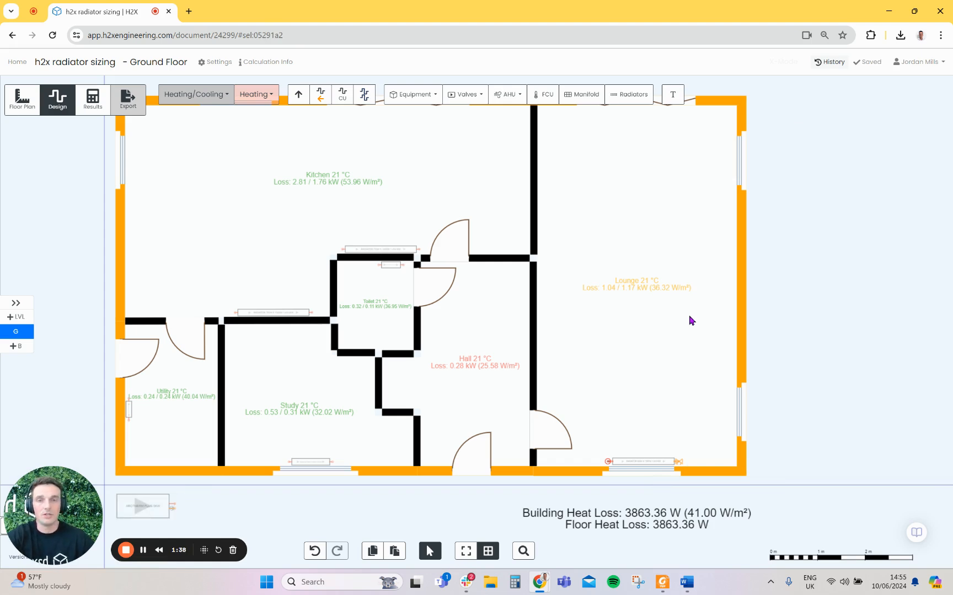
Set up a new Stelrad radiator from the Compact K2 range, sized by a chosen length of 500 mm
left_click(621, 98)
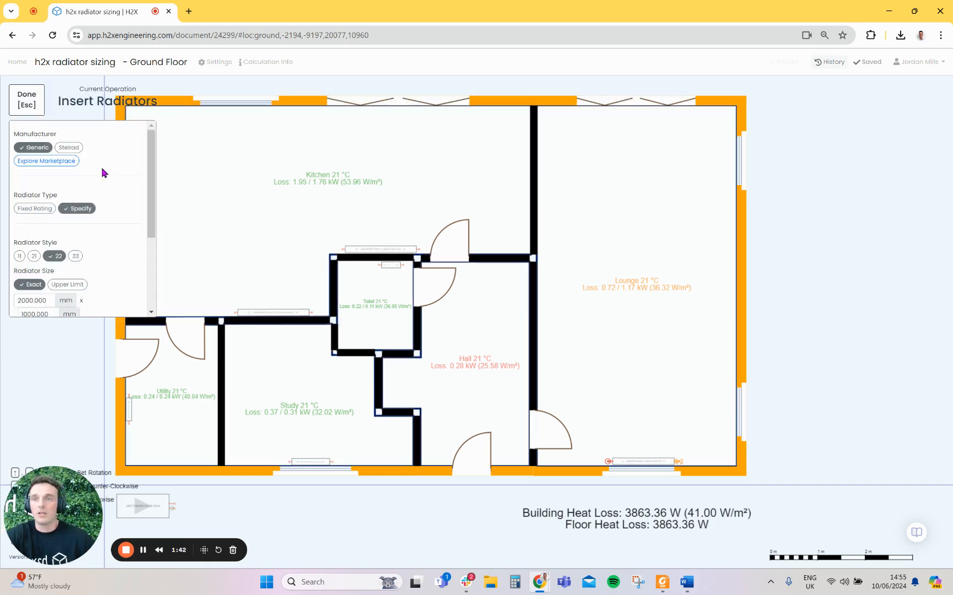
left_click(77, 148)
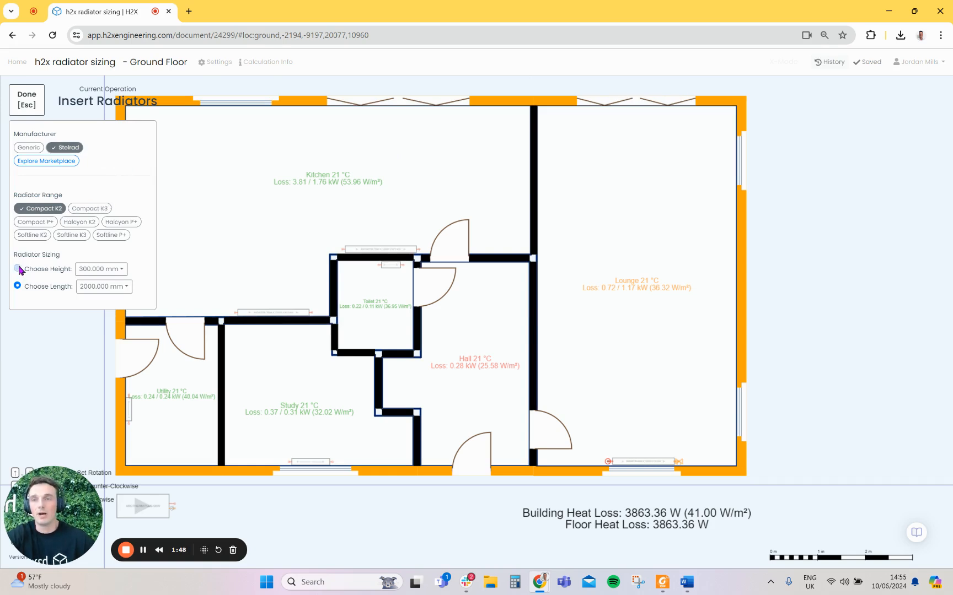
left_click(19, 286)
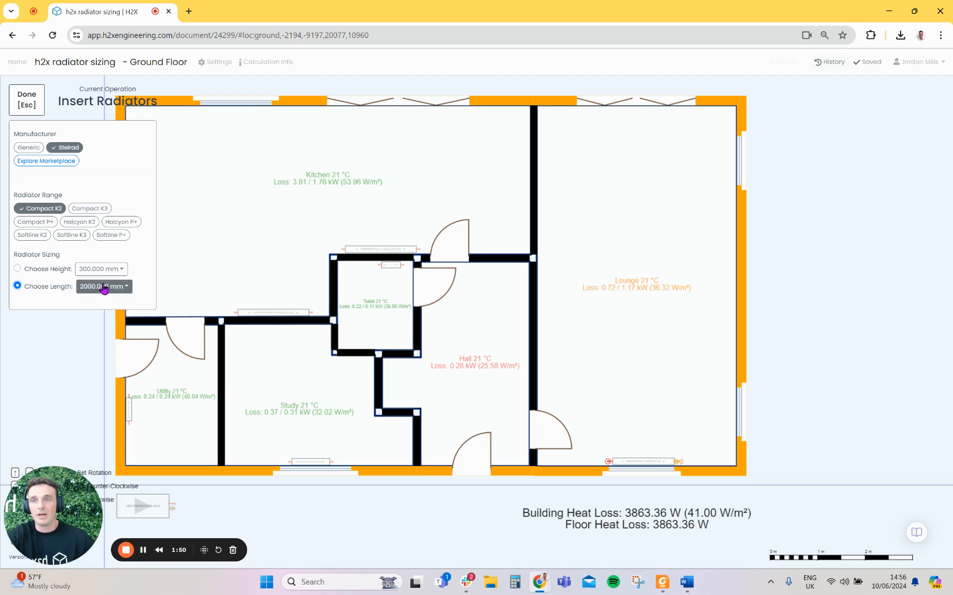
left_click(102, 286)
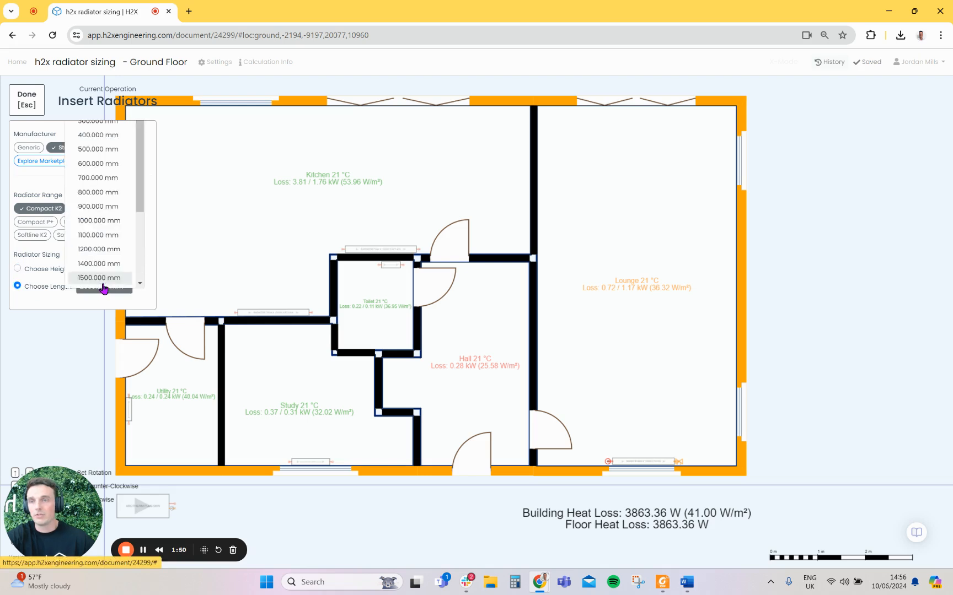
left_click(104, 154)
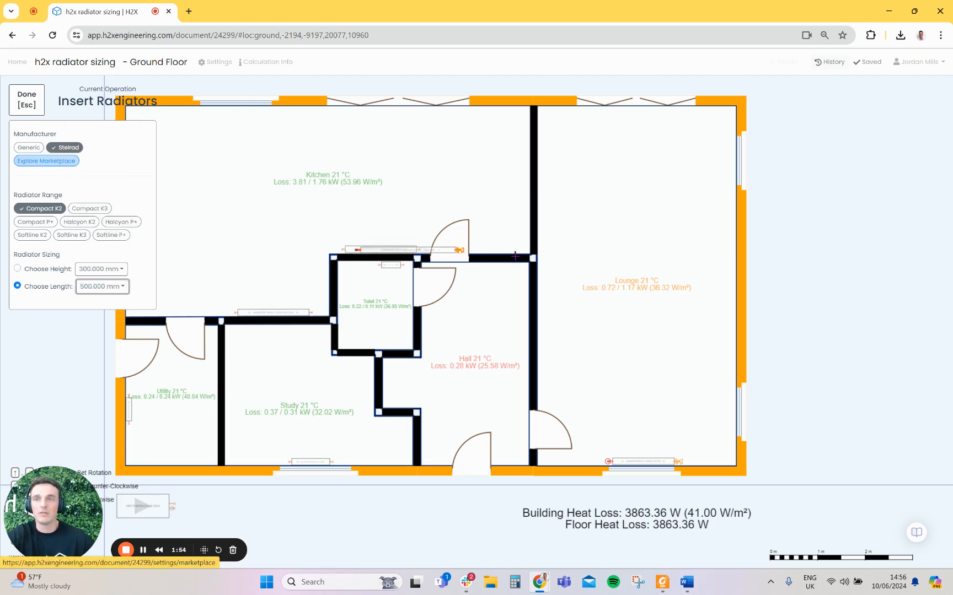
Switch the radiator range to Compact K3 and place the radiator on the hall side of the toilet wall, beside the toilet door
scroll(452, 325, "up", 5)
left_click(435, 337)
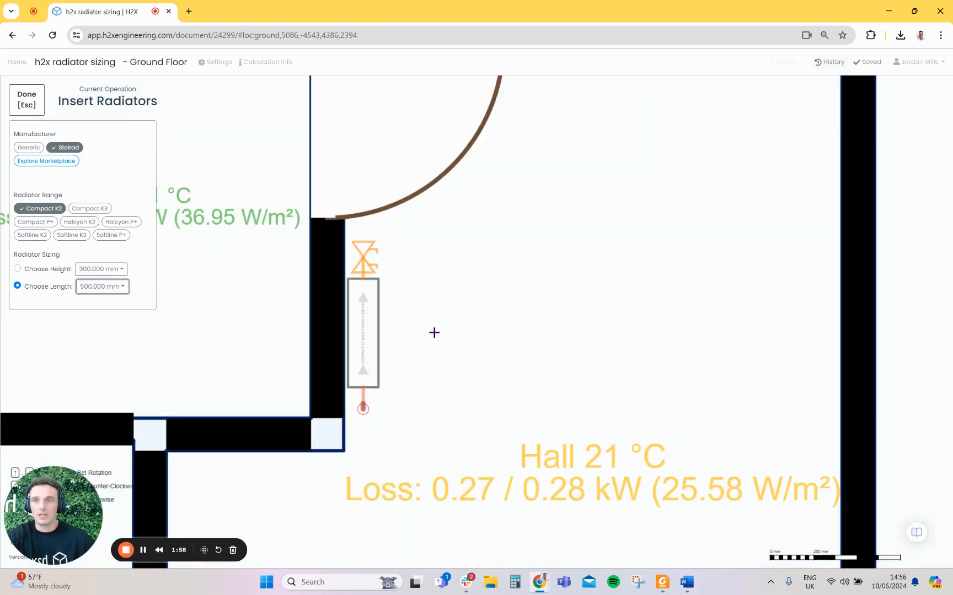
left_click(91, 209)
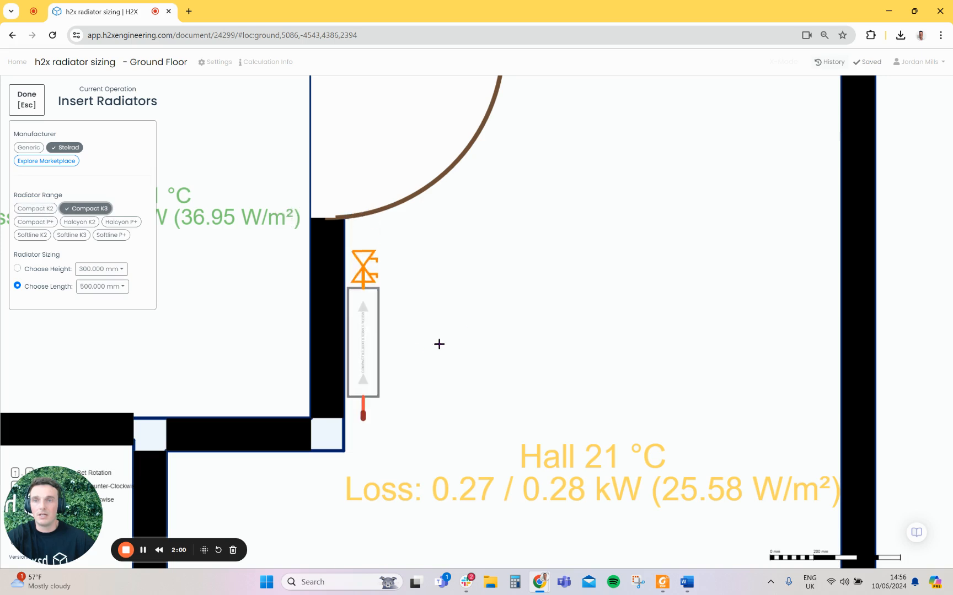
left_click(411, 345)
key("Escape")
scroll(387, 365, "up", 5)
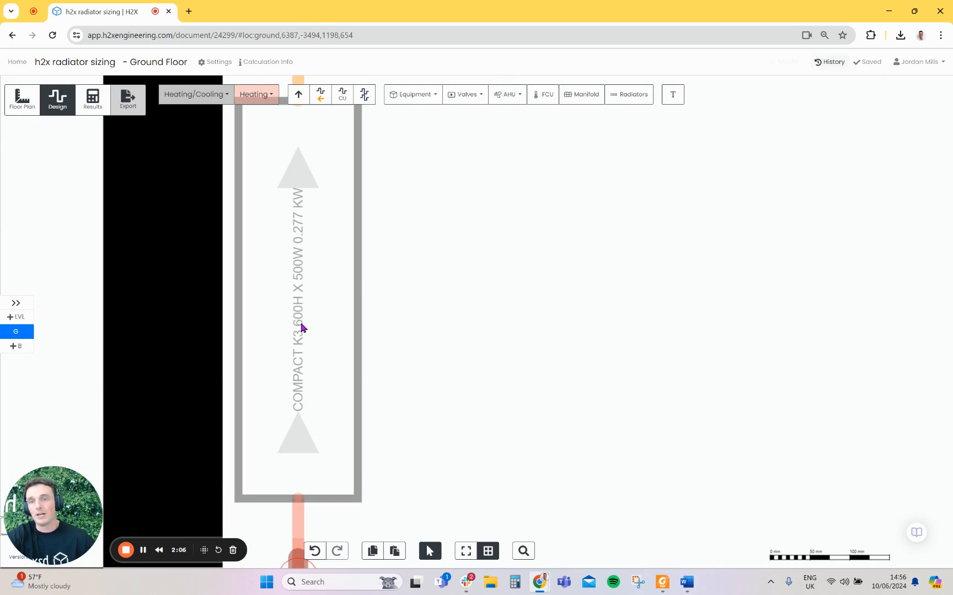
scroll(292, 221, "down", 5)
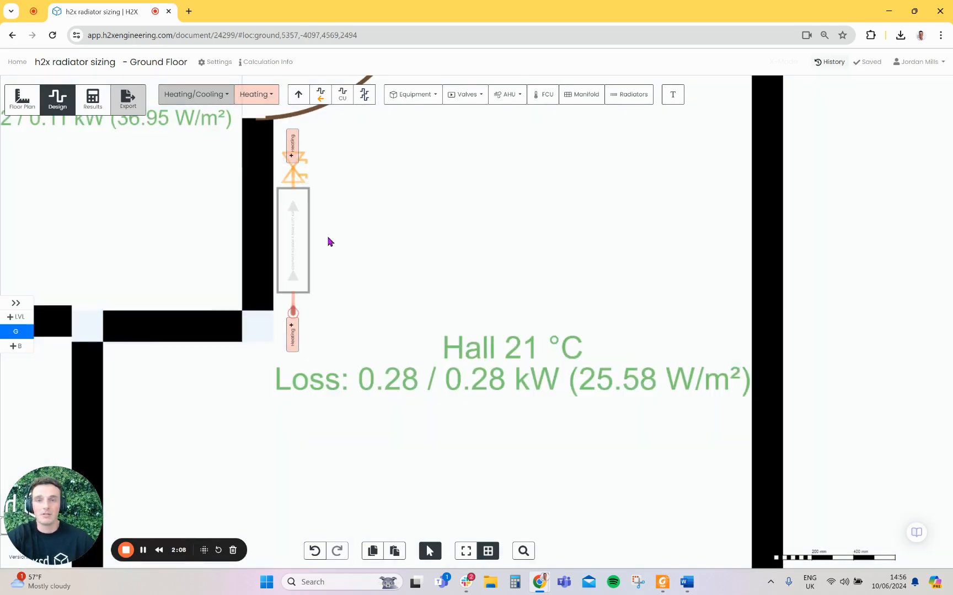
Insert a Stelrad Compact K3 radiator with a chosen height of 500 mm, centred on the lounge's side window nearest the bifold doors
scroll(503, 391, "down", 8)
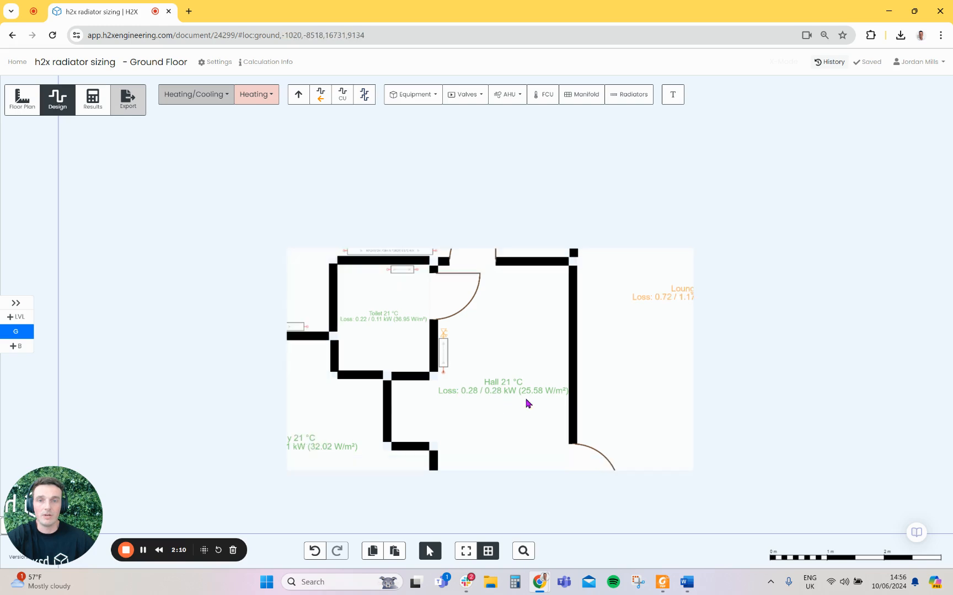
scroll(540, 407, "up", 2)
scroll(556, 396, "down", 1)
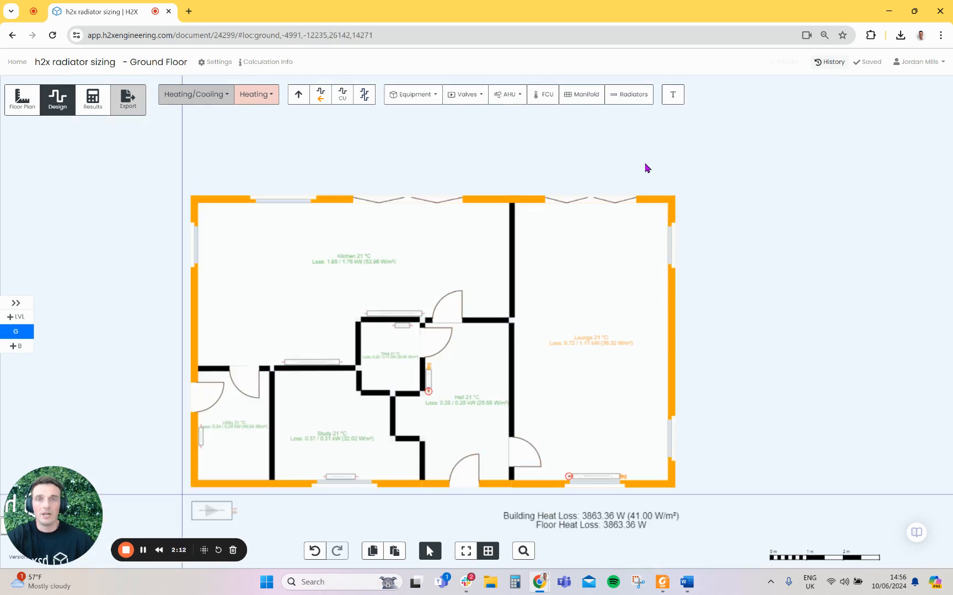
left_click(641, 104)
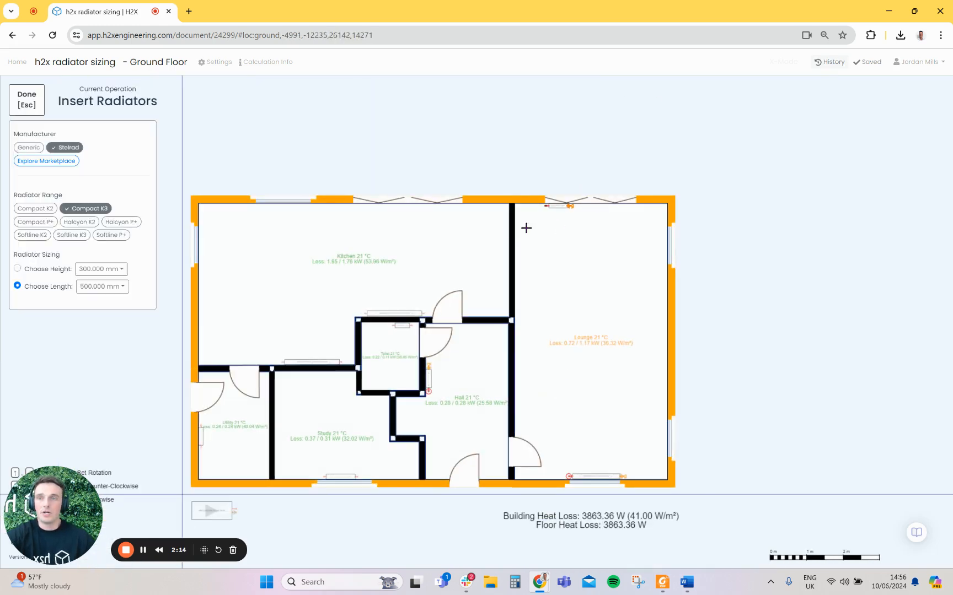
left_click(19, 270)
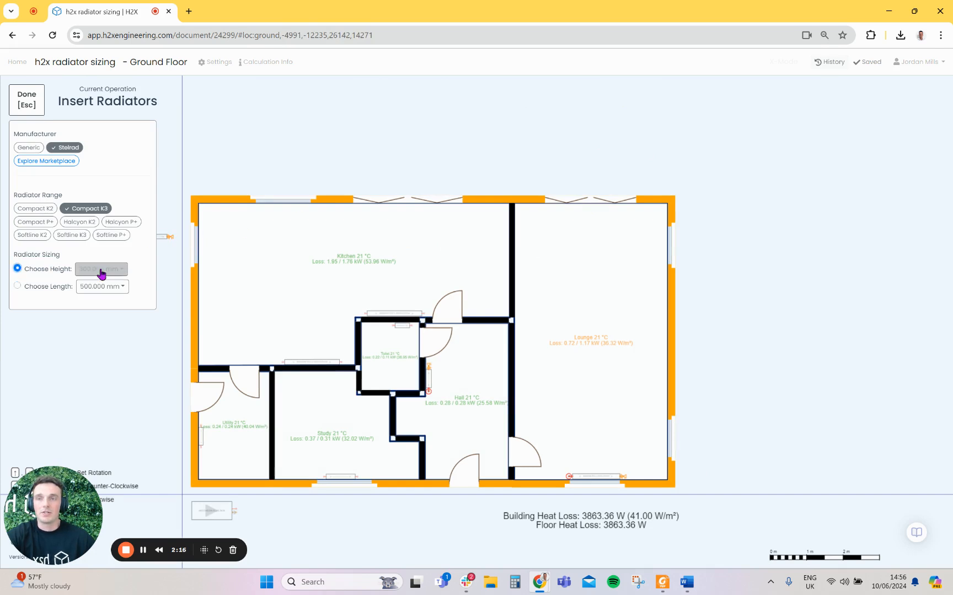
left_click(100, 269)
left_click(127, 222)
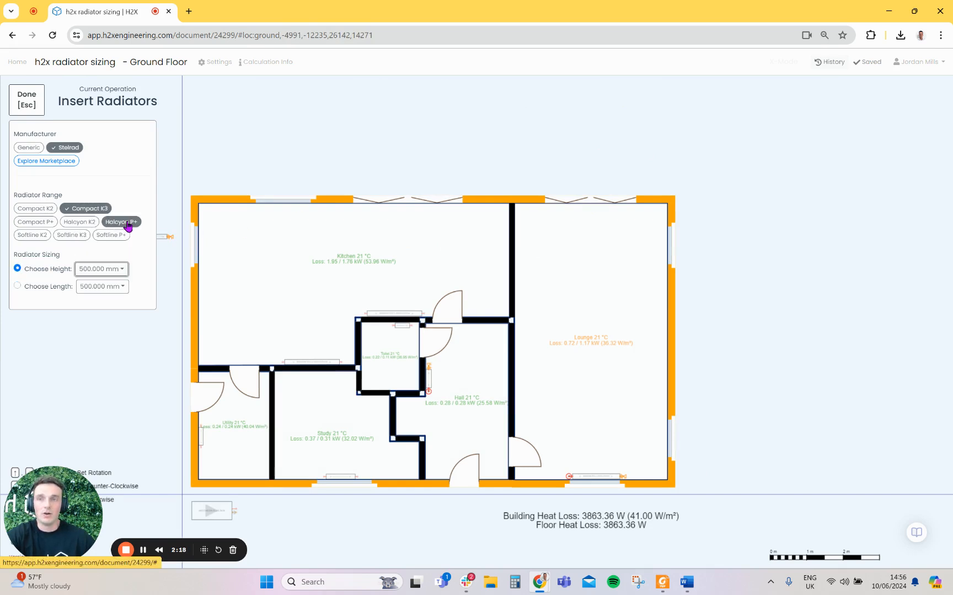
scroll(666, 261, "up", 5)
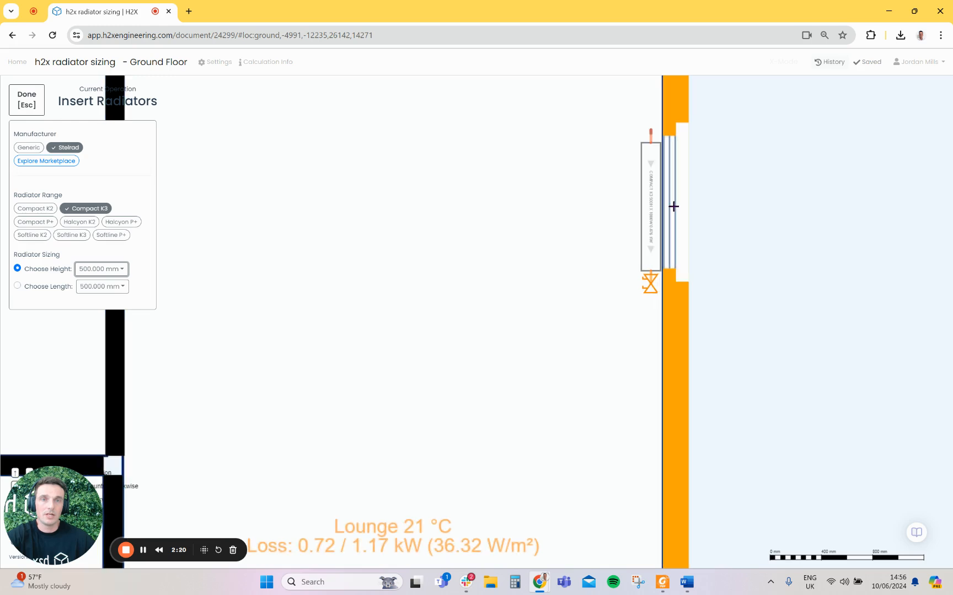
left_click(672, 207)
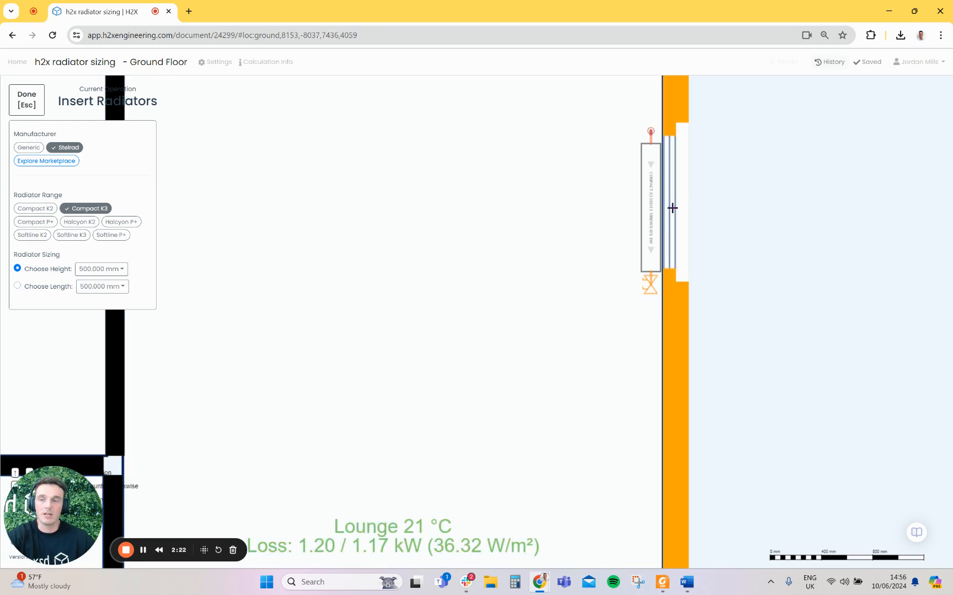
key("Escape")
Inspect the new lounge radiator's size and output, and compare the lounge's total radiator output with its heat loss
scroll(682, 226, "up", 3)
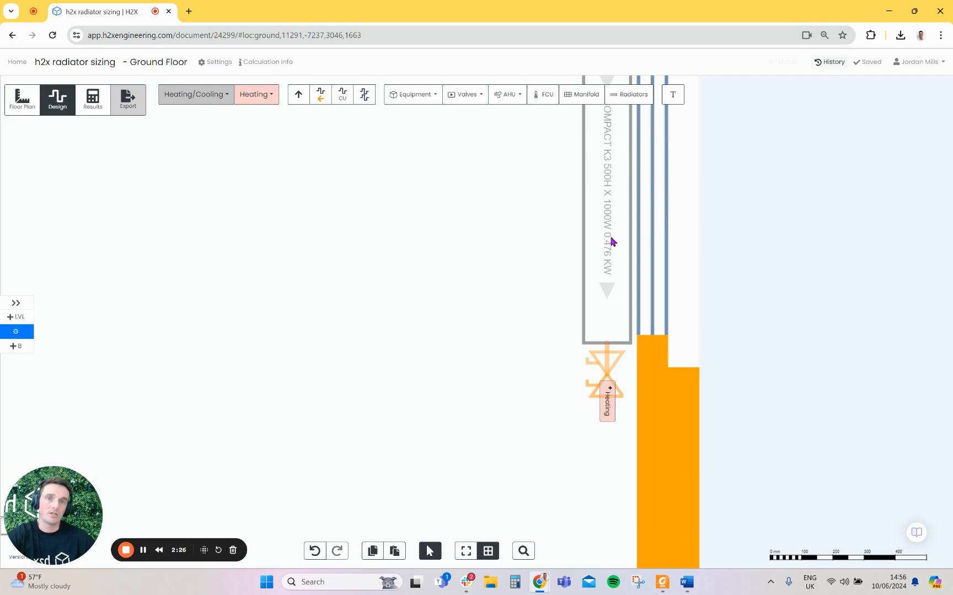
scroll(632, 236, "down", 6)
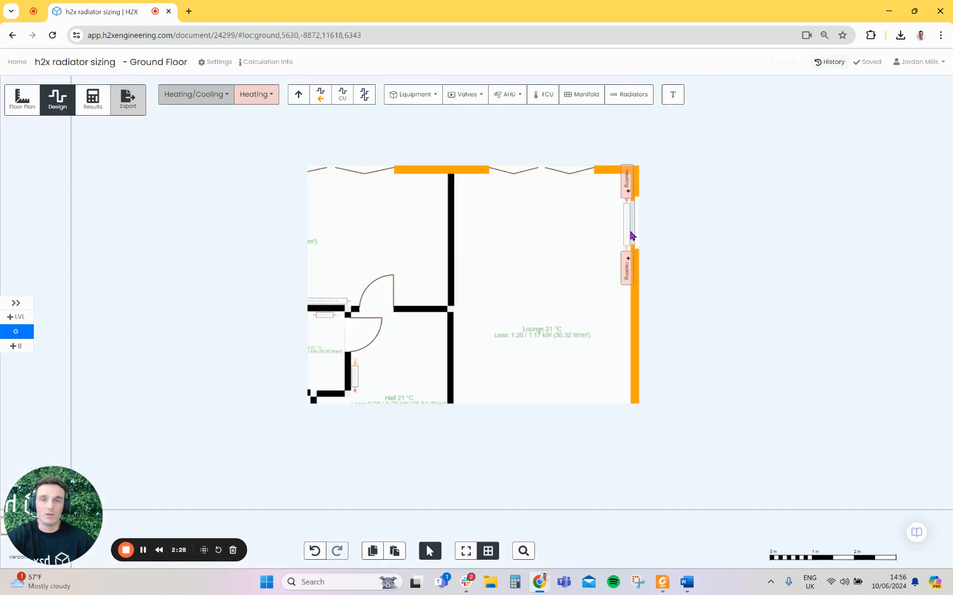
scroll(536, 330, "up", 3)
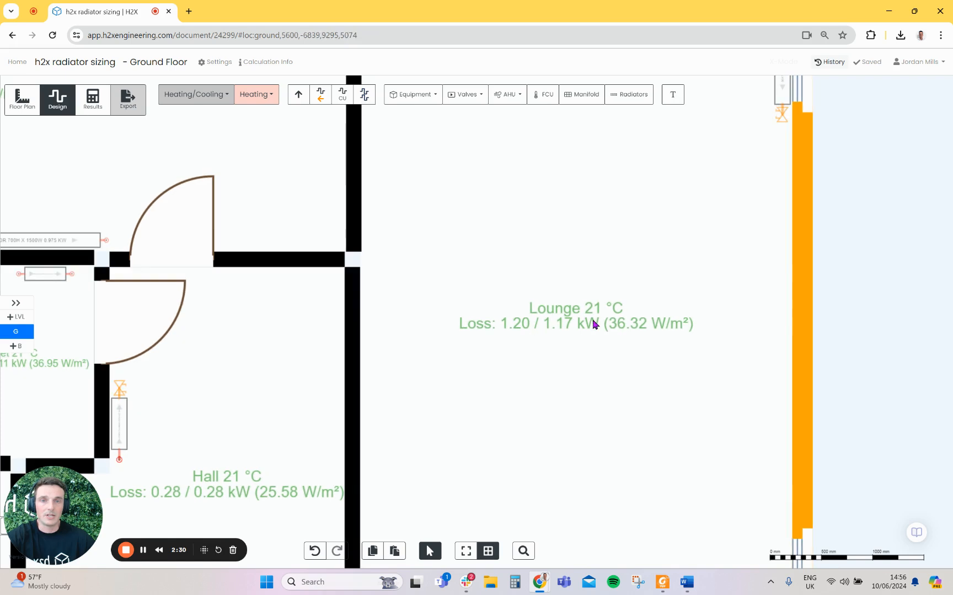
scroll(650, 288, "down", 5)
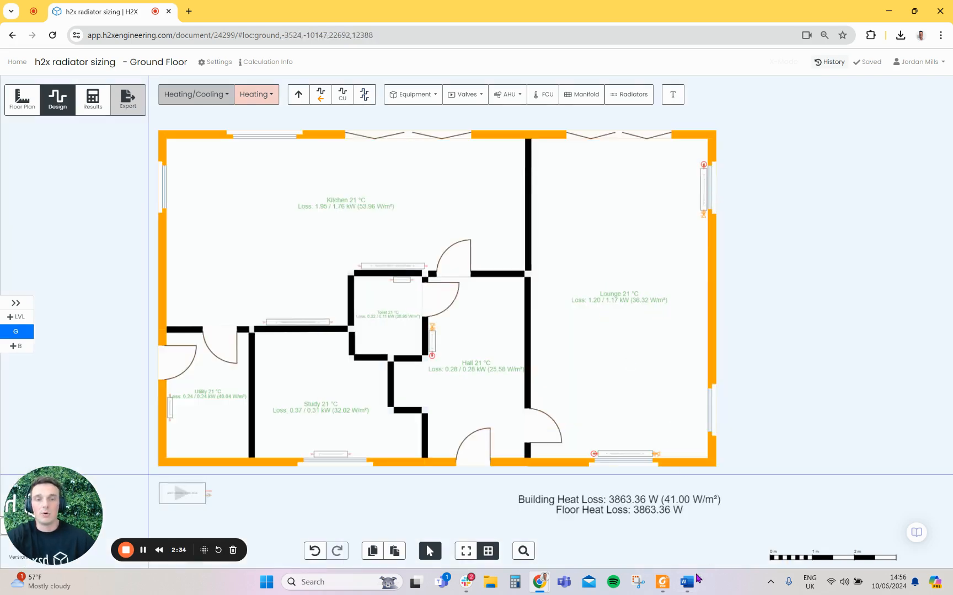
Show the calculated results and review the heat load report's export options without exporting, returning to the list of export formats
mouse_move(682, 581)
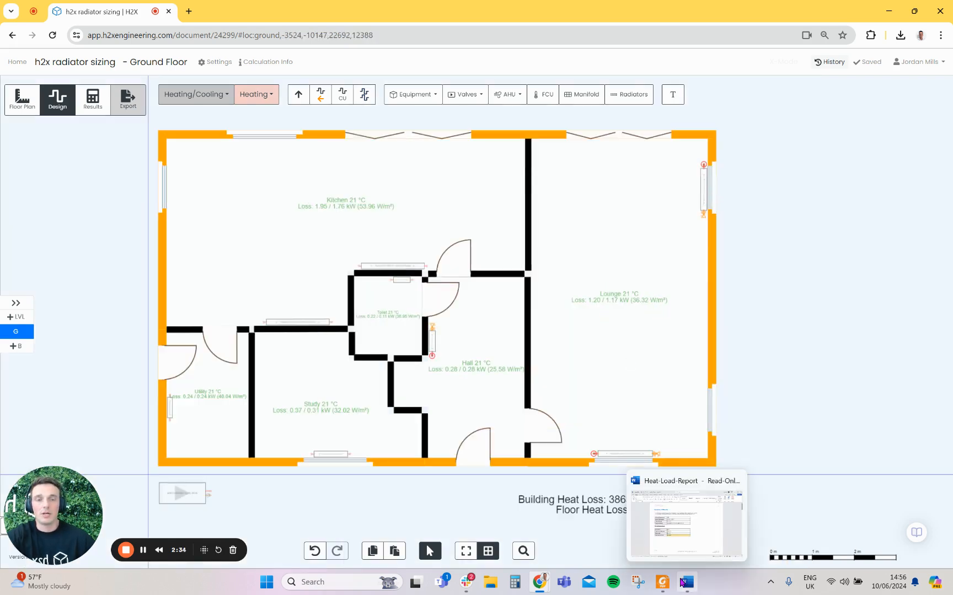
left_click(93, 99)
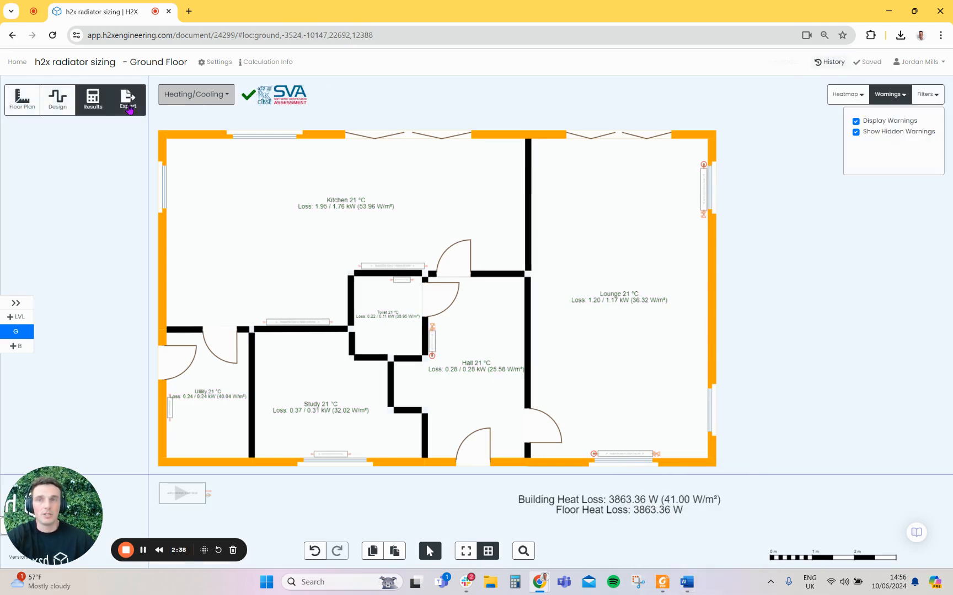
left_click(129, 105)
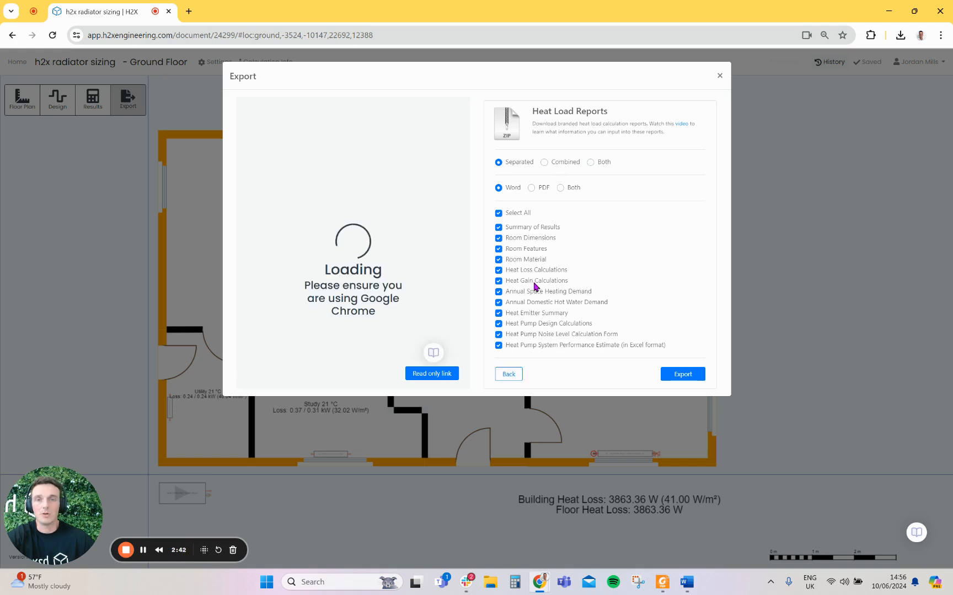
left_click(508, 375)
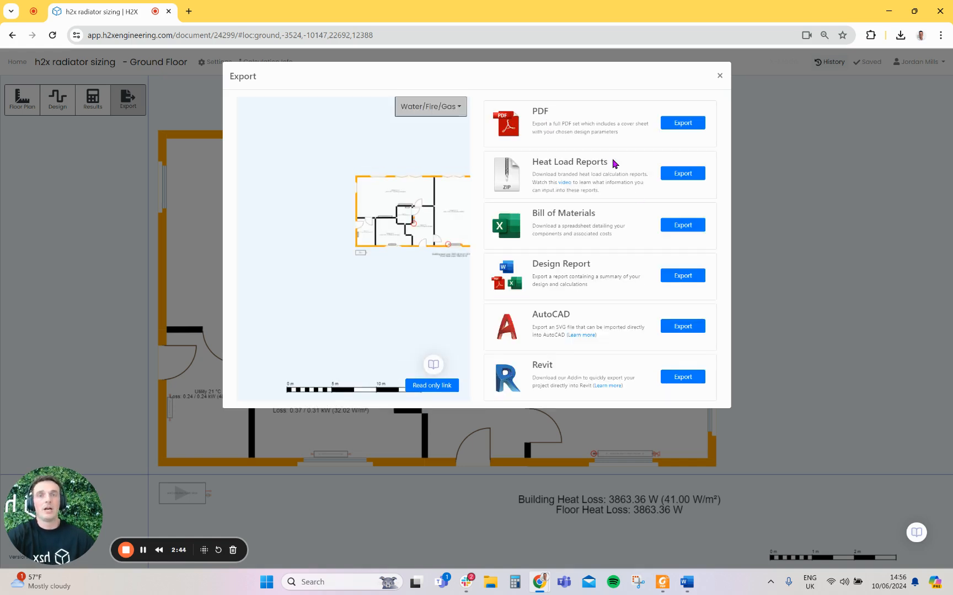
View the exported ground floor sheet in Foxit PDF Reader, and review the Heat-Load-Report in Word up to the room-by-room heat loss calculations
left_click(664, 588)
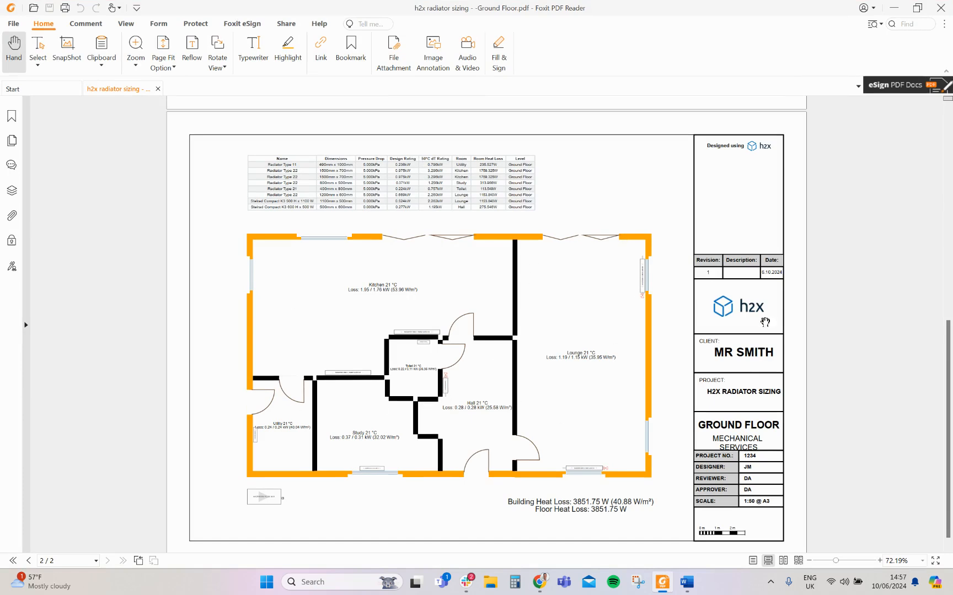
left_click(688, 588)
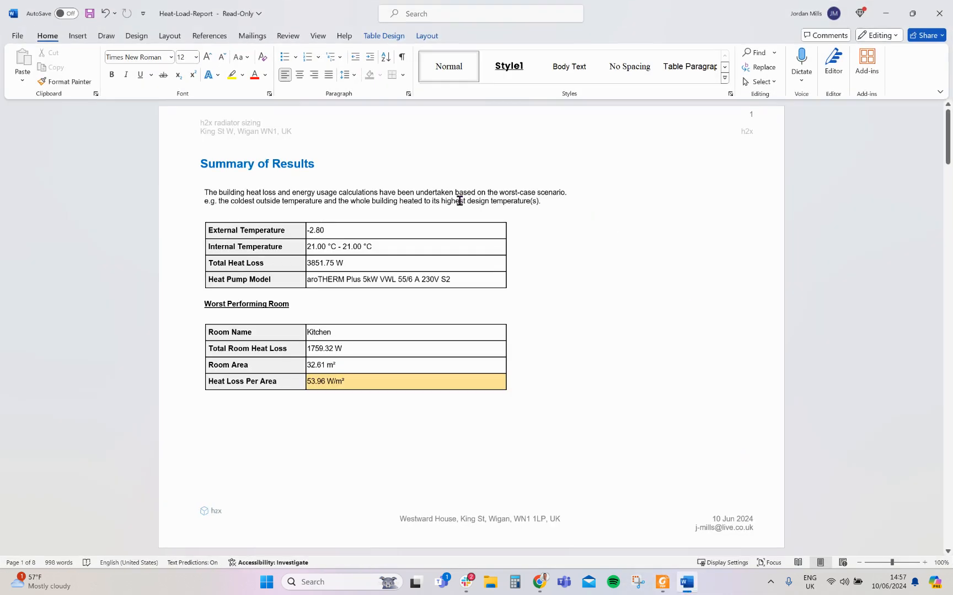
scroll(573, 224, "down", 15)
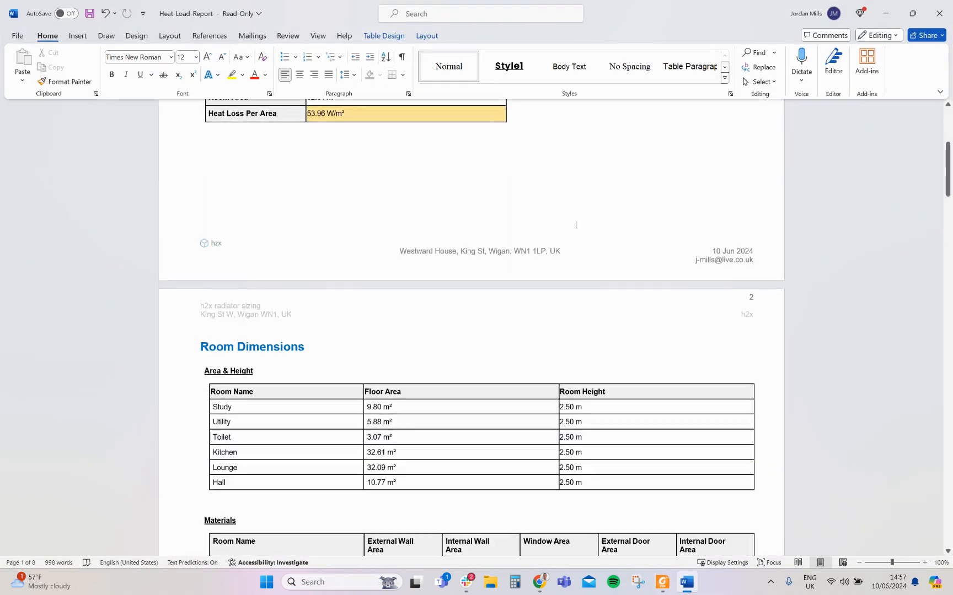
scroll(652, 212, "down", 15)
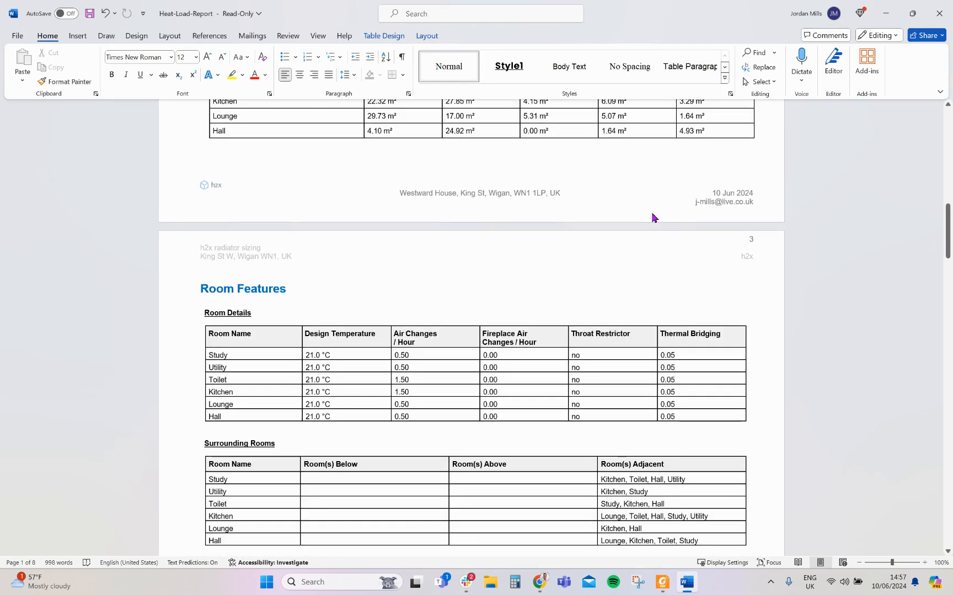
scroll(651, 213, "down", 15)
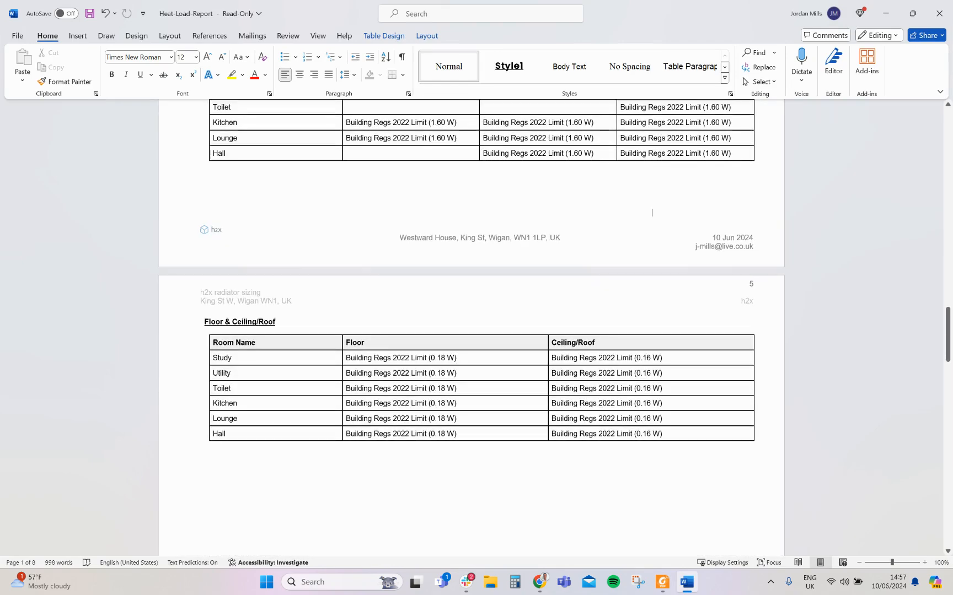
scroll(651, 213, "down", 5)
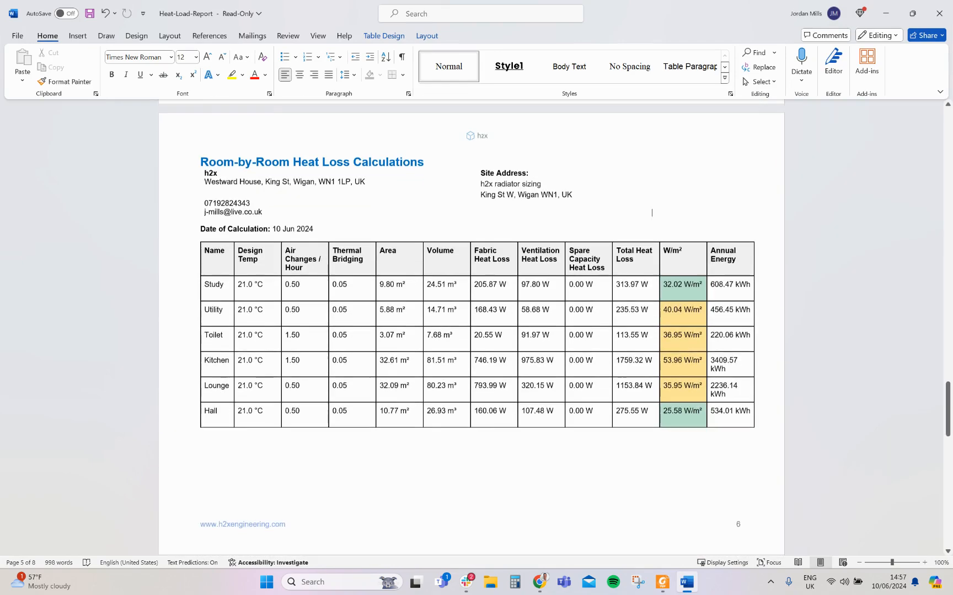